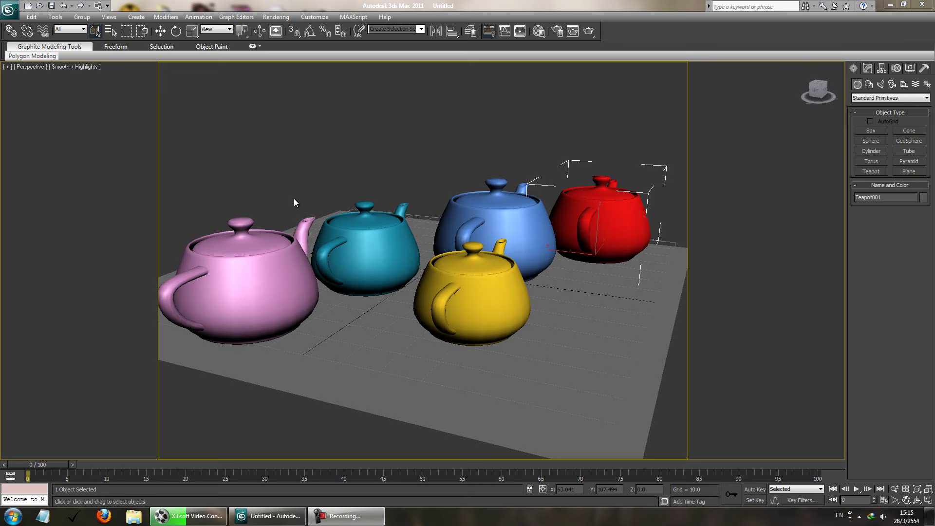
Assign finalRender stage-1 as the production renderer in the render setup.
{"action": "left_click", "coordinate": [558, 30]}
{"action": "scroll", "coordinate": [117, 321], "scroll_direction": "down", "scroll_amount": 5}
{"action": "scroll", "coordinate": [155, 341], "scroll_direction": "down", "scroll_amount": 5}
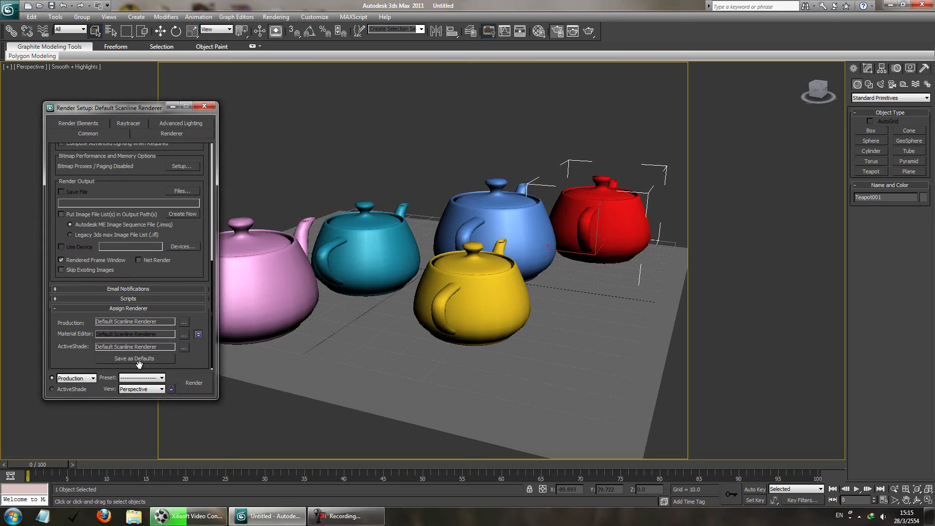
{"action": "left_click", "coordinate": [185, 323]}
{"action": "left_click", "coordinate": [124, 192]}
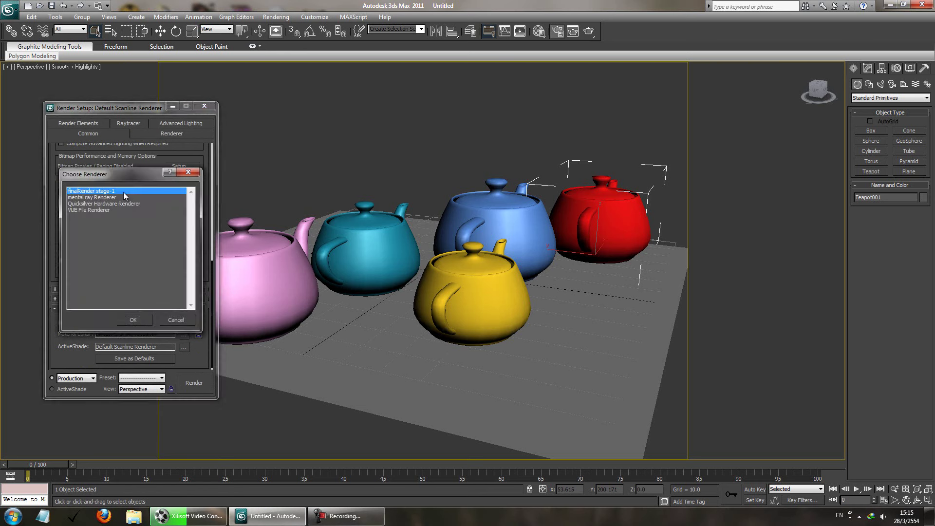
{"action": "double_click", "coordinate": [124, 192]}
Turn on finalRender's anti-aliasing and choose another image filter in place of Area.
{"action": "left_click", "coordinate": [167, 133]}
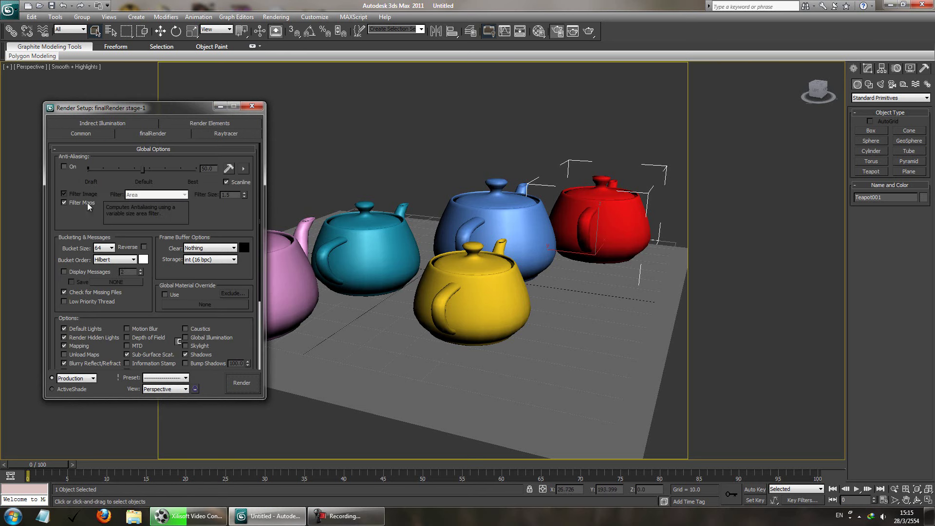
{"action": "left_click", "coordinate": [71, 169]}
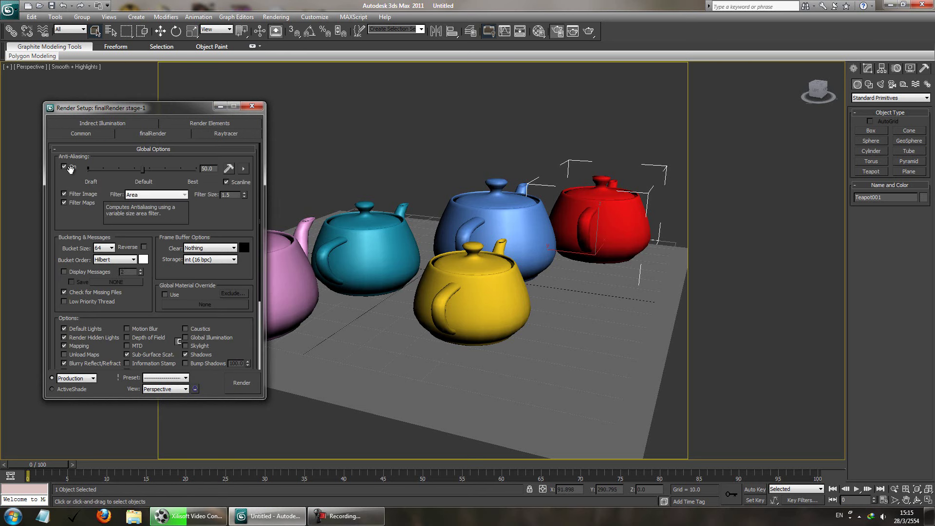
{"action": "left_click", "coordinate": [138, 194]}
{"action": "left_click", "coordinate": [152, 240]}
Enable Global Illumination and choose the Fast preset for AdaptiveQMC.
{"action": "left_click", "coordinate": [122, 125]}
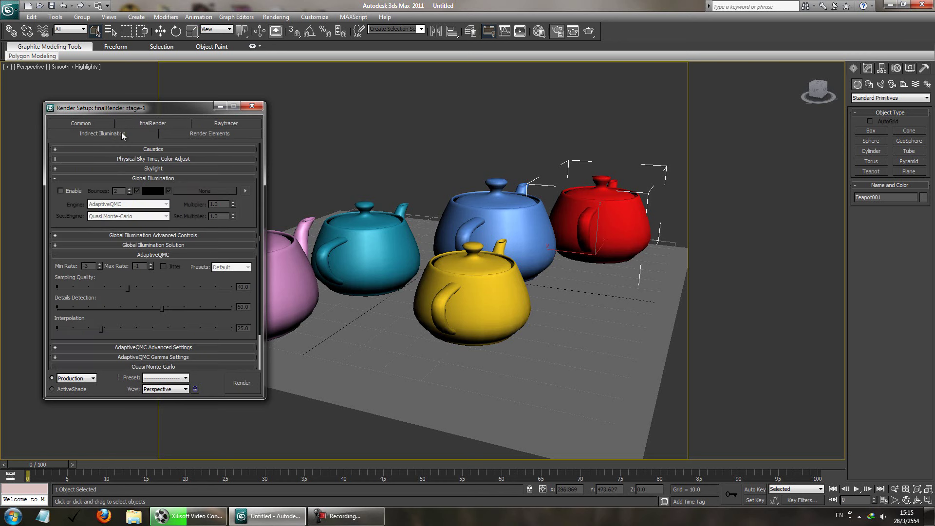
{"action": "left_click", "coordinate": [71, 190]}
{"action": "left_click", "coordinate": [244, 266]}
{"action": "left_click", "coordinate": [218, 276]}
Enable the skylight and set its sky type to Physical Sky.
{"action": "left_click", "coordinate": [129, 169]}
{"action": "left_click", "coordinate": [131, 182]}
{"action": "left_click", "coordinate": [130, 198]}
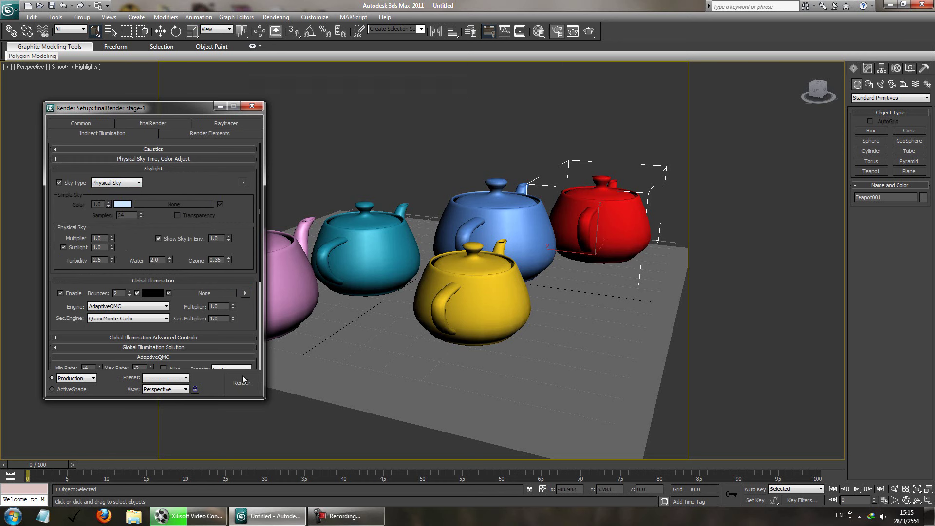
Render the perspective view of the teapots, check the image, and close the rendered frame window.
{"action": "left_click", "coordinate": [242, 380]}
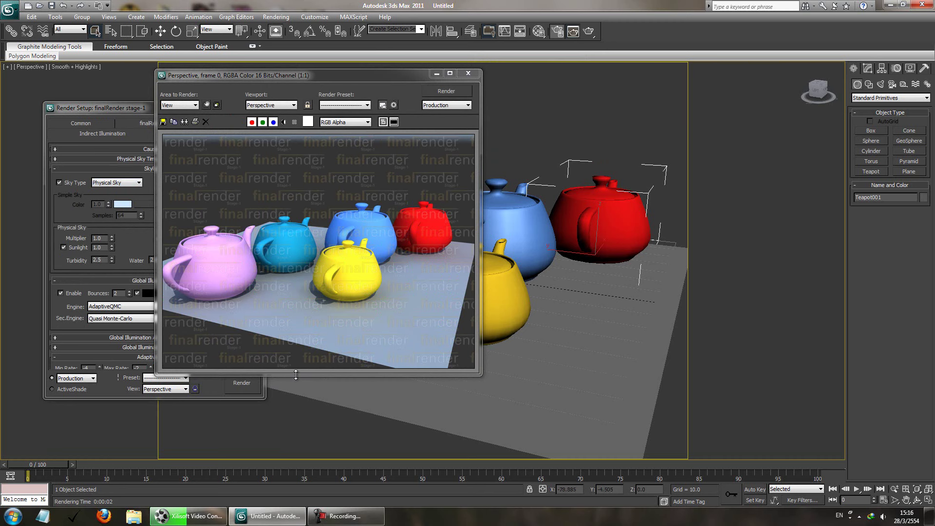
{"action": "left_click_drag", "start_coordinate": [326, 75], "coordinate": [516, 151]}
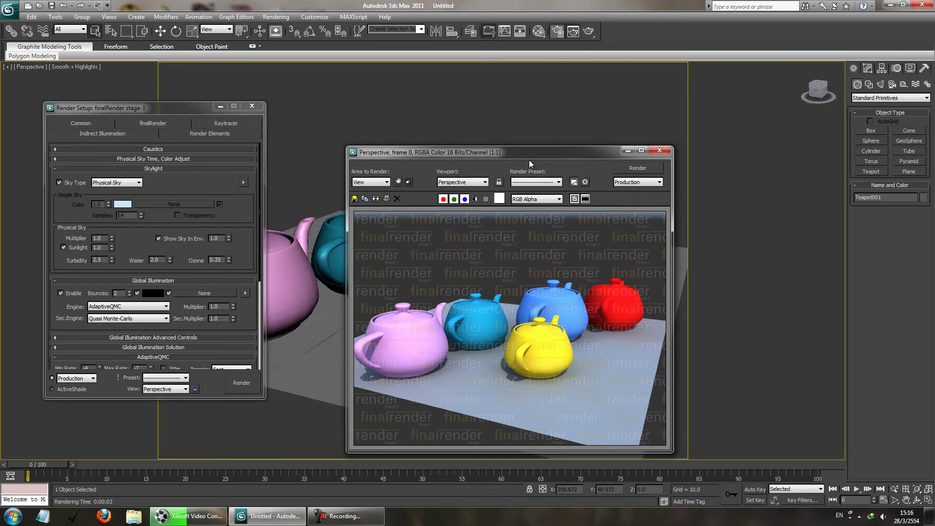
{"action": "left_click", "coordinate": [660, 151]}
Try to load the Interior Fast preset into the skylight settings.
{"action": "left_click_drag", "start_coordinate": [187, 106], "coordinate": [136, 97]}
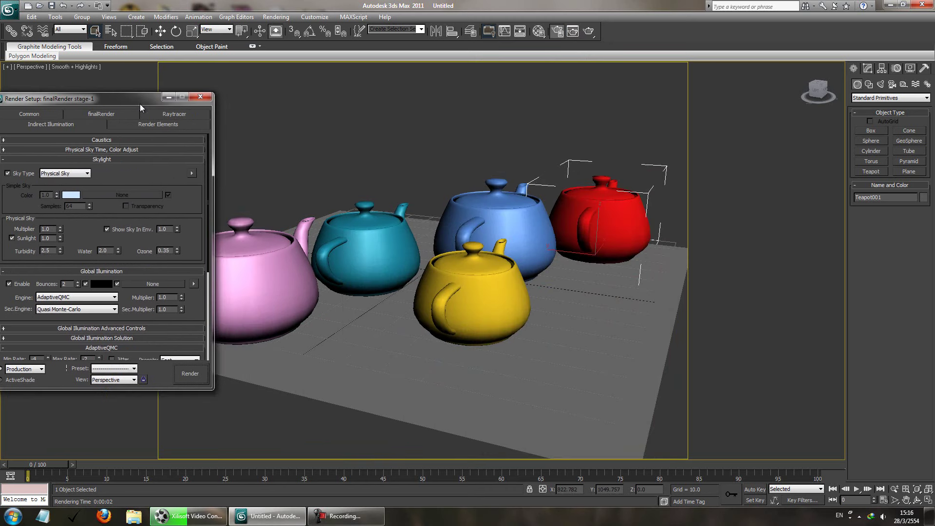
{"action": "left_click", "coordinate": [191, 174]}
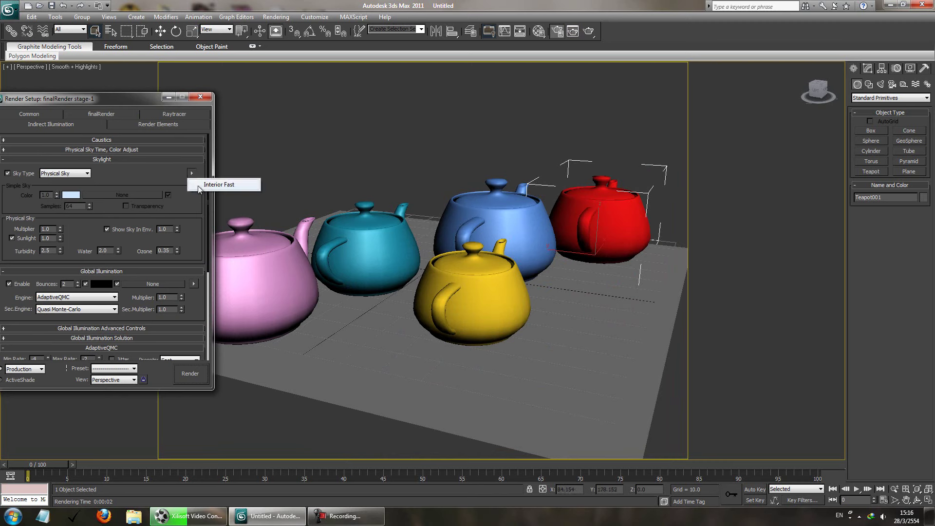
{"action": "left_click", "coordinate": [201, 185]}
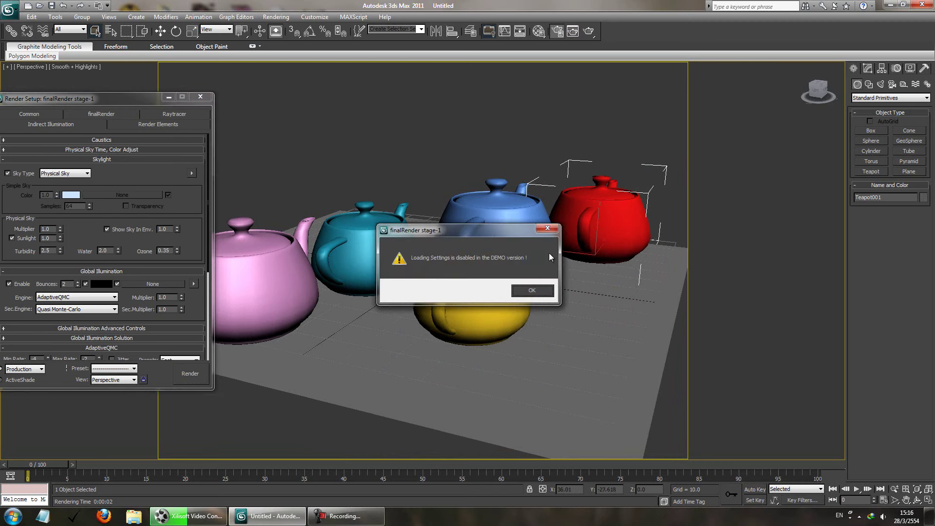
{"action": "left_click", "coordinate": [535, 291]}
Create a camera from a lower, closer perspective view of the teapots and render its view.
{"action": "left_click", "coordinate": [462, 221]}
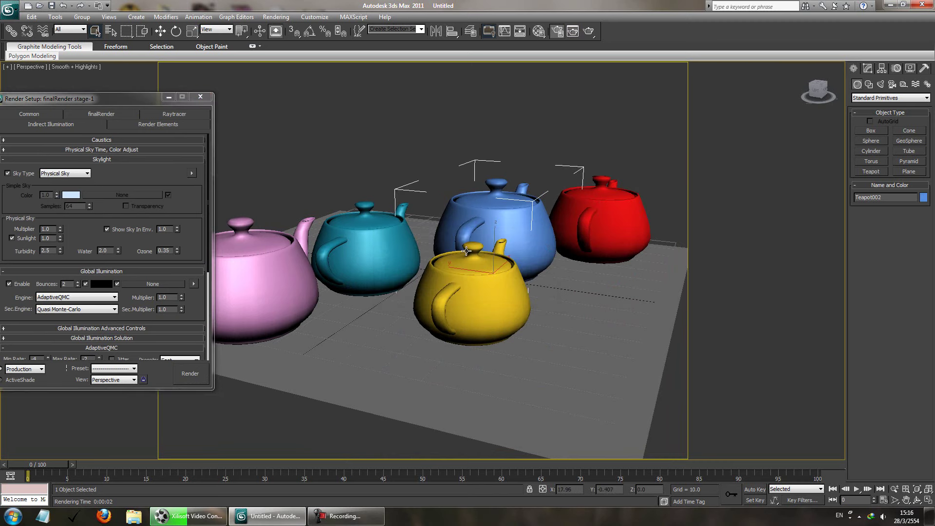
{"action": "middle_click_drag", "start_coordinate": [485, 281], "coordinate": [480, 279]}
{"action": "scroll", "coordinate": [480, 279], "scroll_direction": "up", "scroll_amount": 3}
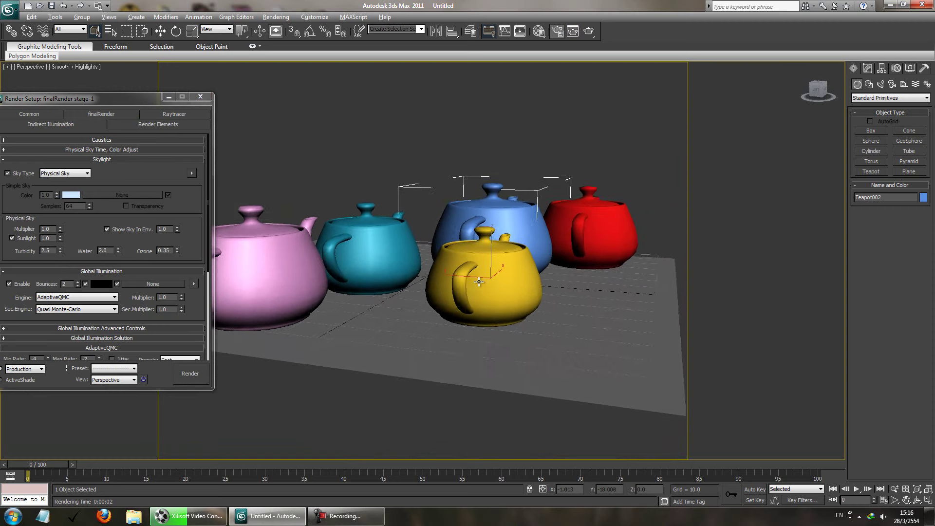
{"action": "middle_click_drag", "start_coordinate": [512, 280], "coordinate": [515, 282]}
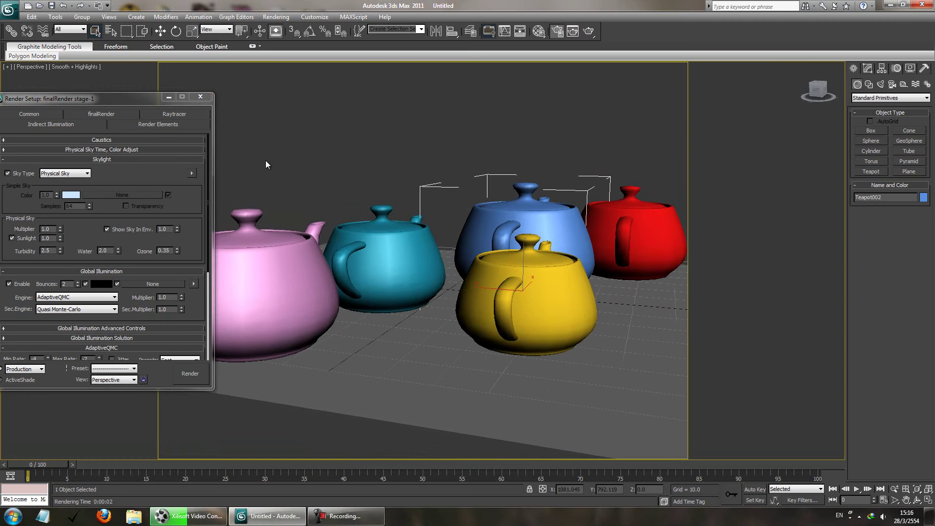
{"action": "key", "text": "ctrl+c"}
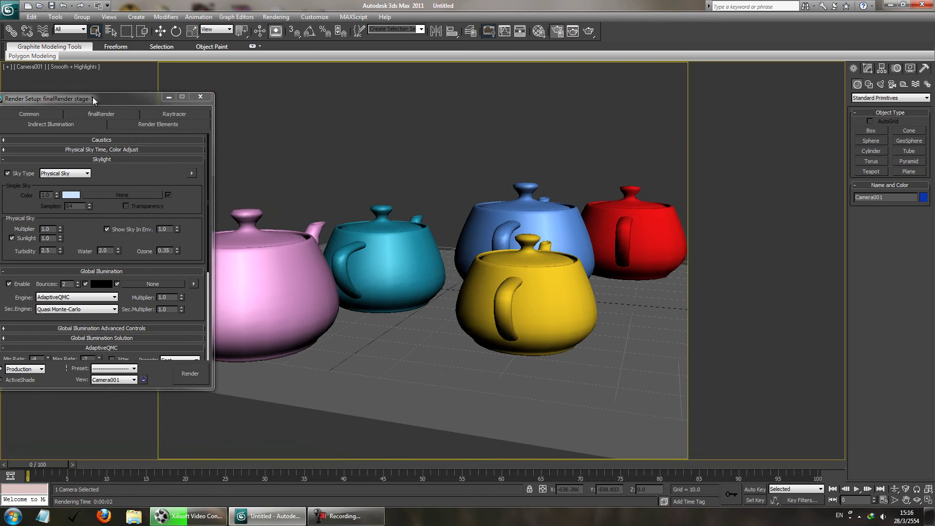
{"action": "left_click_drag", "start_coordinate": [93, 98], "coordinate": [126, 88]}
{"action": "left_click", "coordinate": [224, 365]}
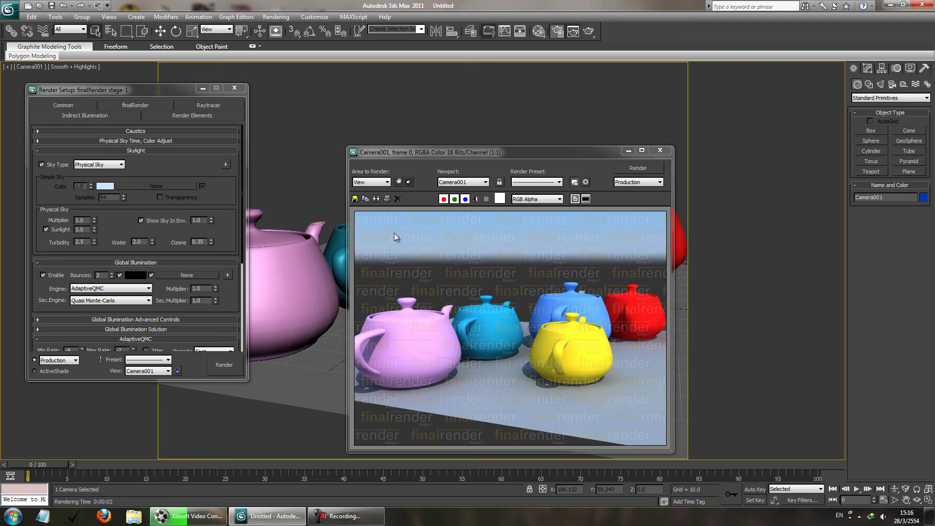
Start saving the rendered image and set the save location to the test folder on drive C.
{"action": "left_click", "coordinate": [354, 199]}
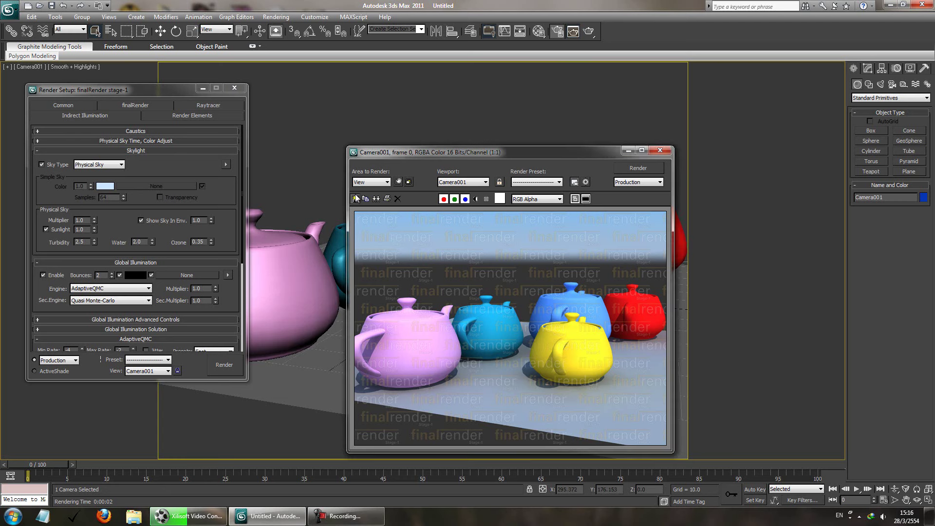
{"action": "left_click", "coordinate": [415, 199]}
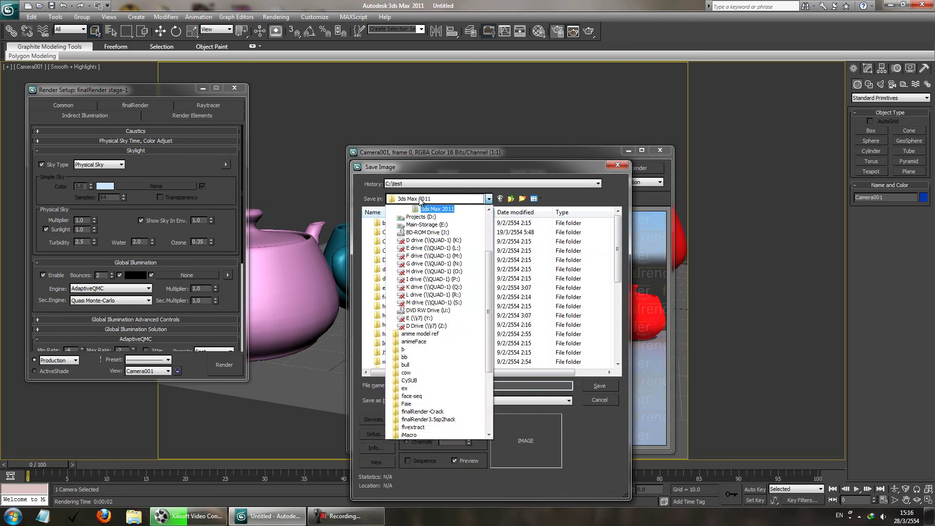
{"action": "left_click", "coordinate": [419, 202]}
{"action": "left_click", "coordinate": [511, 198]}
{"action": "left_click", "coordinate": [472, 204]}
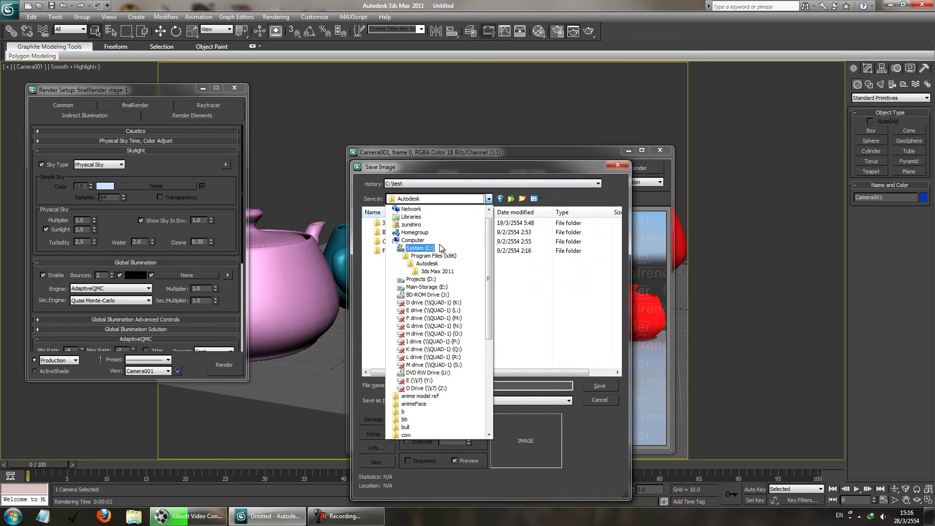
{"action": "left_click", "coordinate": [441, 248]}
{"action": "left_click", "coordinate": [510, 199]}
{"action": "type", "text": "test"}
{"action": "key", "text": "Return"}
{"action": "double_click", "coordinate": [429, 363]}
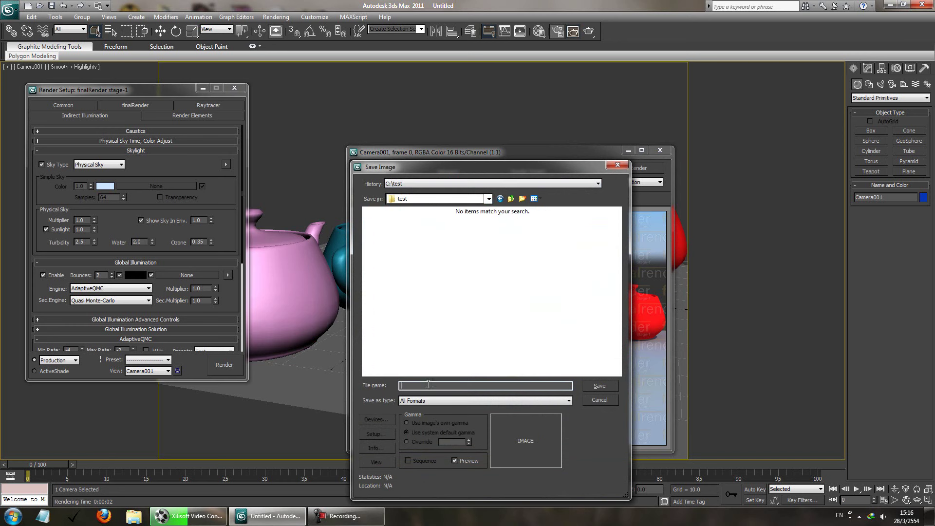
Save the render as color.png using the RGB 24 bit PNG option.
{"action": "type", "text": "color.png"}
{"action": "key", "text": "Return"}
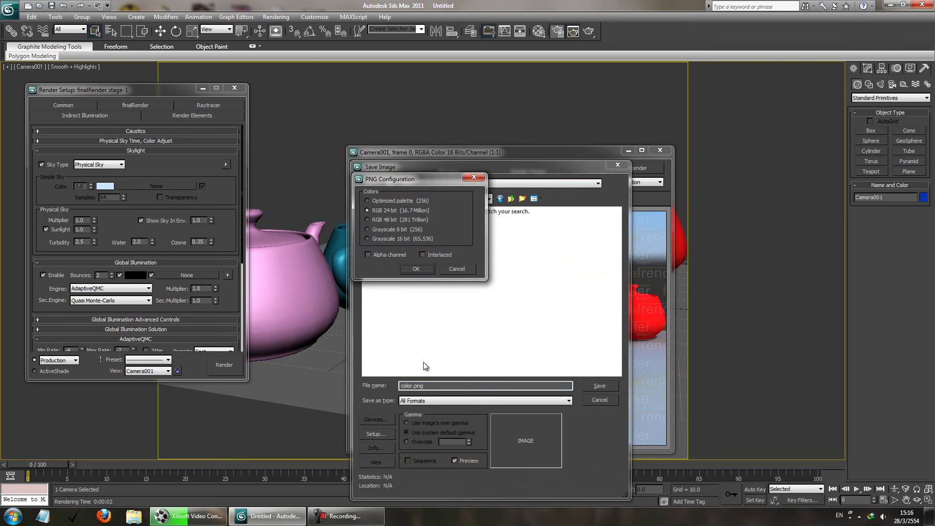
{"action": "key", "text": "Return"}
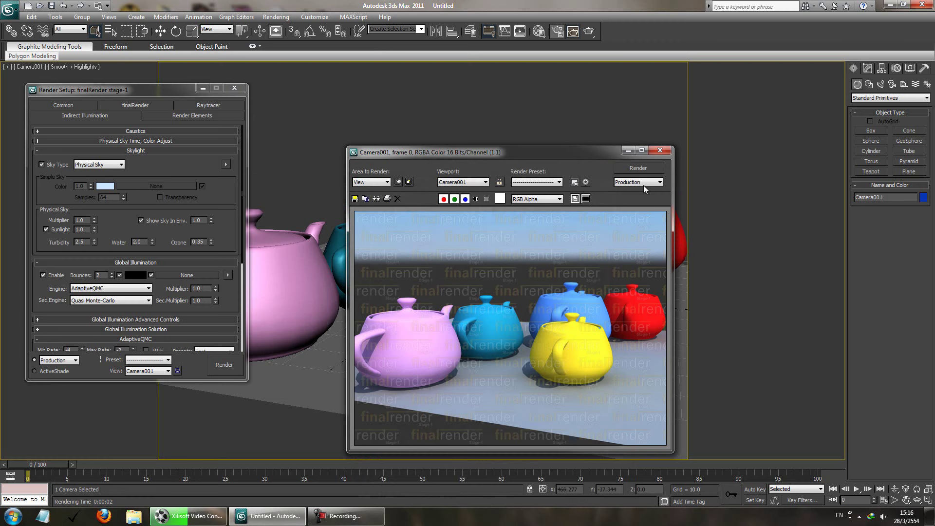
Examine the finalRender watermark over the teal teapot up close in the rendered image.
{"action": "scroll", "coordinate": [495, 351], "scroll_direction": "up", "scroll_amount": 1}
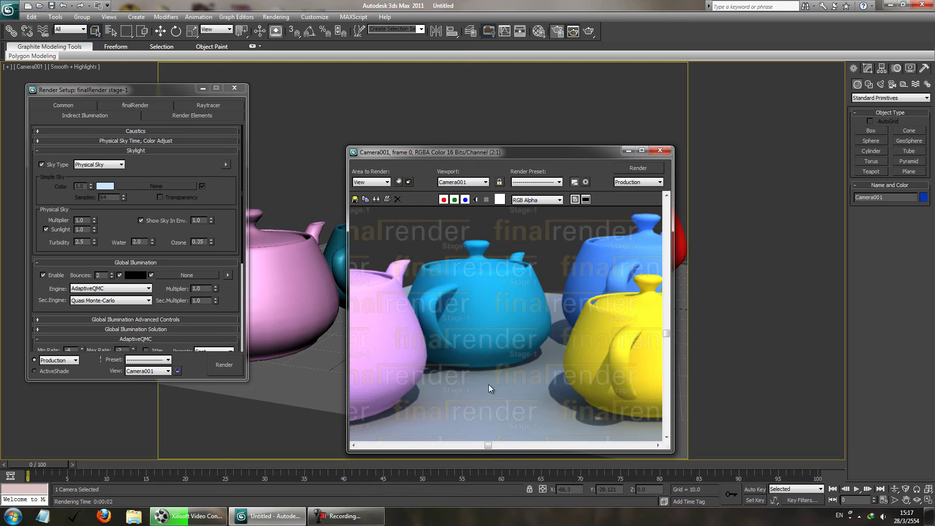
{"action": "scroll", "coordinate": [447, 349], "scroll_direction": "up", "scroll_amount": 2}
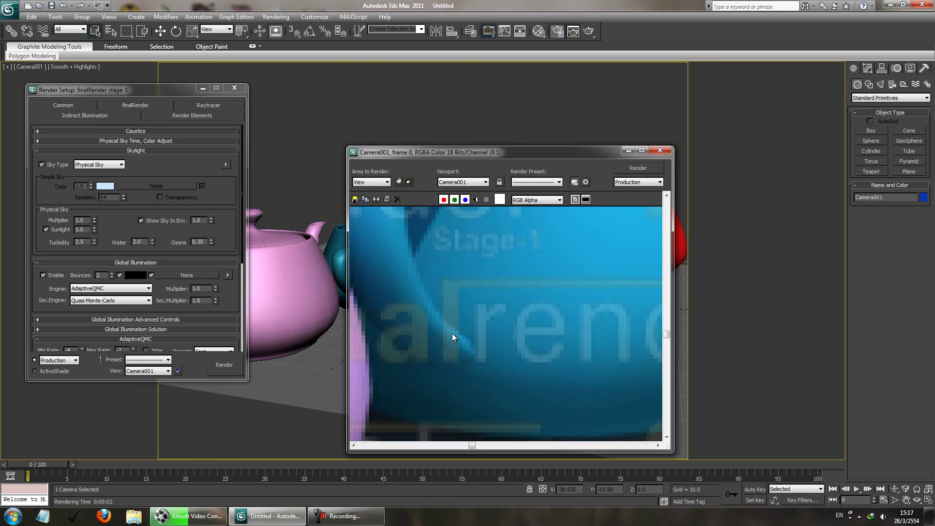
{"action": "scroll", "coordinate": [448, 349], "scroll_direction": "down", "scroll_amount": 2}
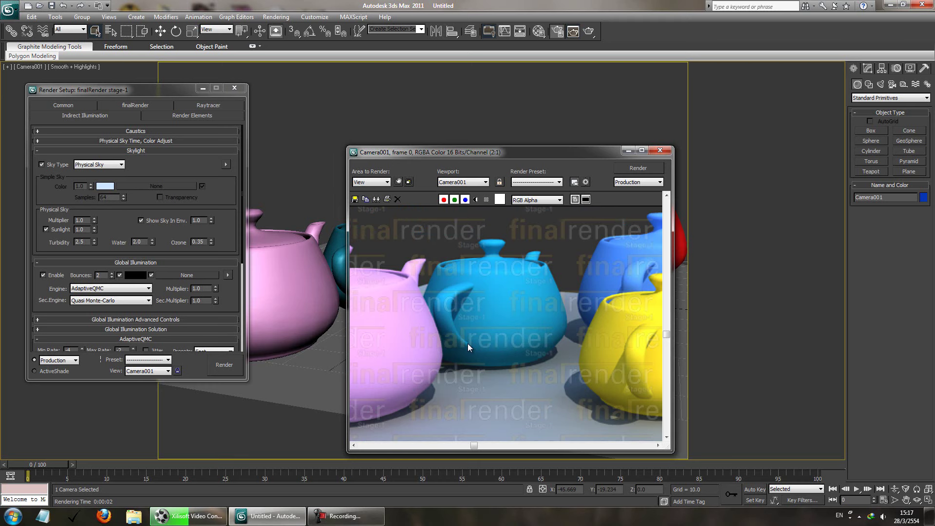
{"action": "right_click", "coordinate": [482, 336], "text": "ctrl"}
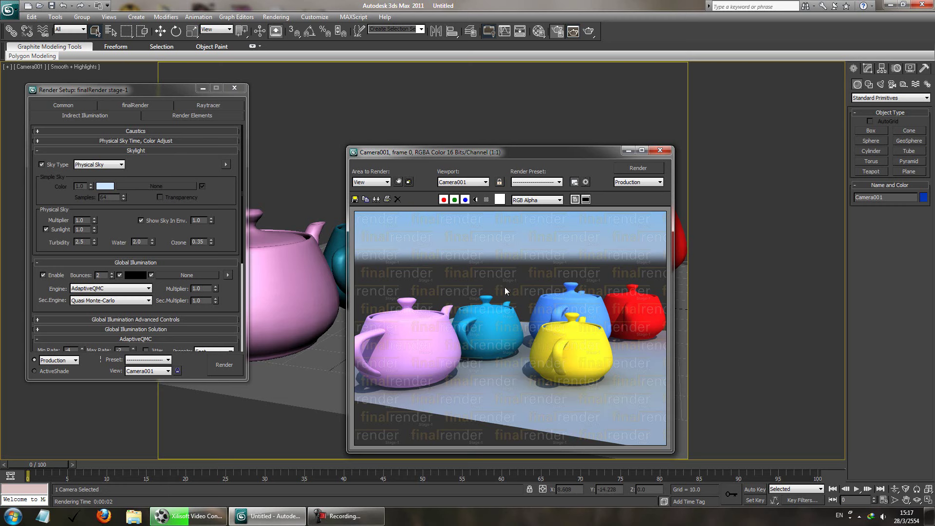
Render the emptied camera view with Show Sky In Env. turned off.
{"action": "left_click", "coordinate": [660, 151]}
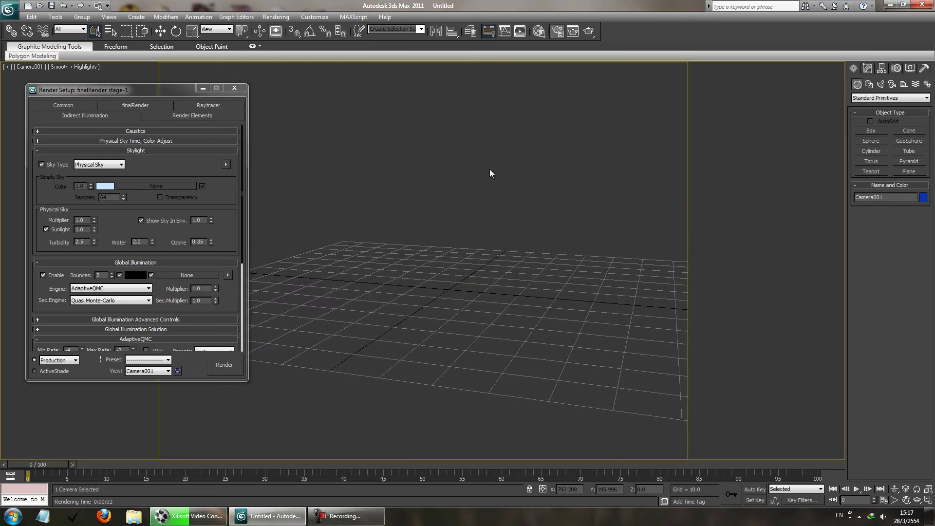
{"action": "left_click", "coordinate": [165, 220]}
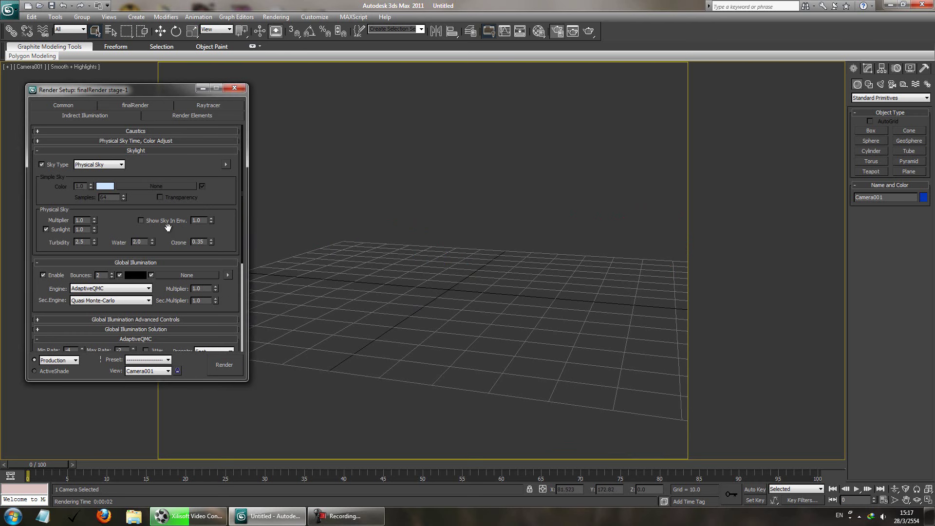
{"action": "left_click", "coordinate": [224, 364]}
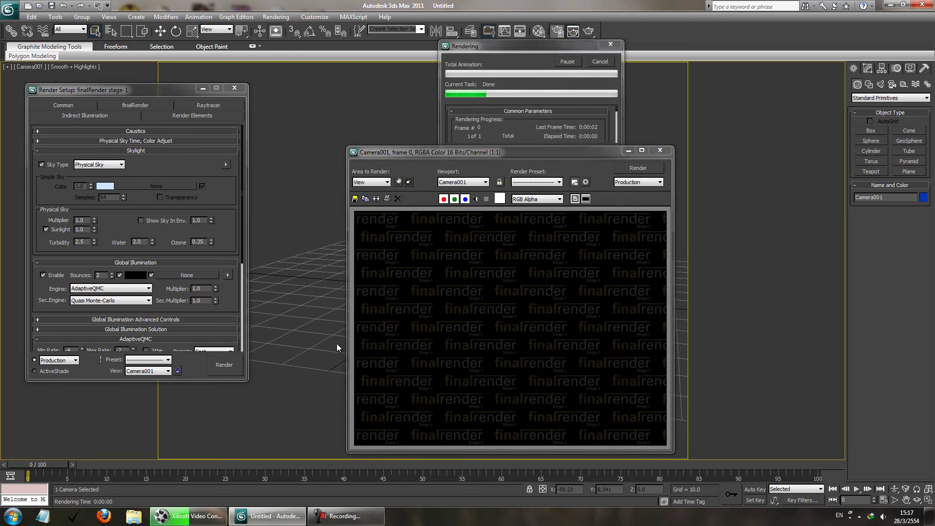
Save the black watermark render as wm-black.png in the test folder with the default PNG options.
{"action": "left_click", "coordinate": [354, 198]}
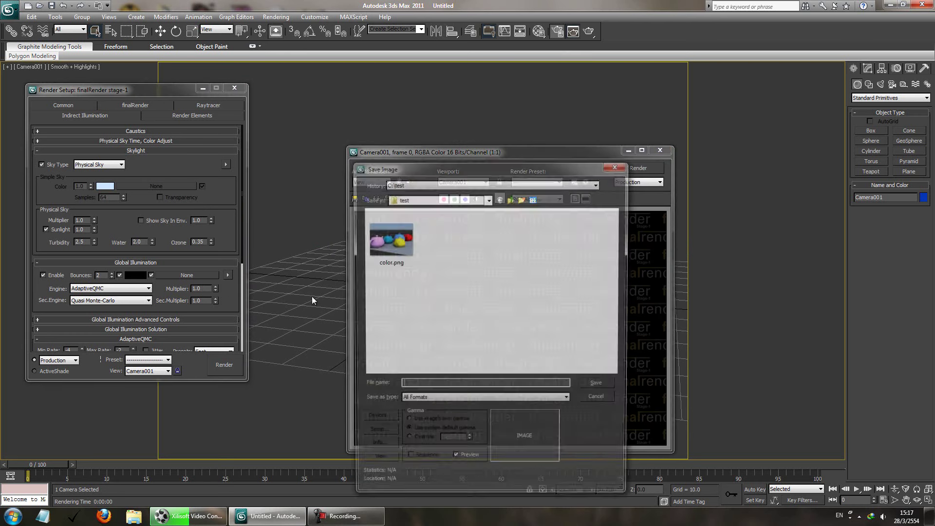
{"action": "type", "text": "w"}
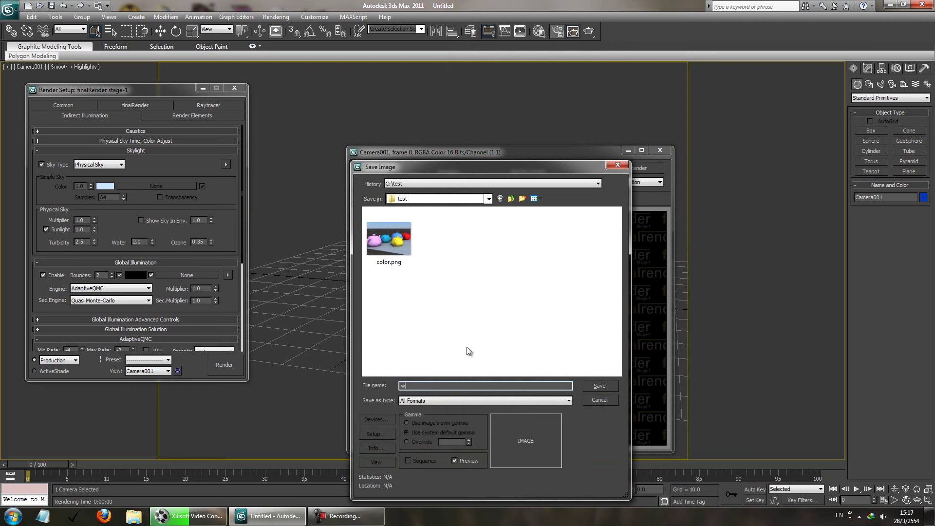
{"action": "type", "text": "m-black.png"}
{"action": "key", "text": "Return"}
{"action": "key", "text": "Return"}
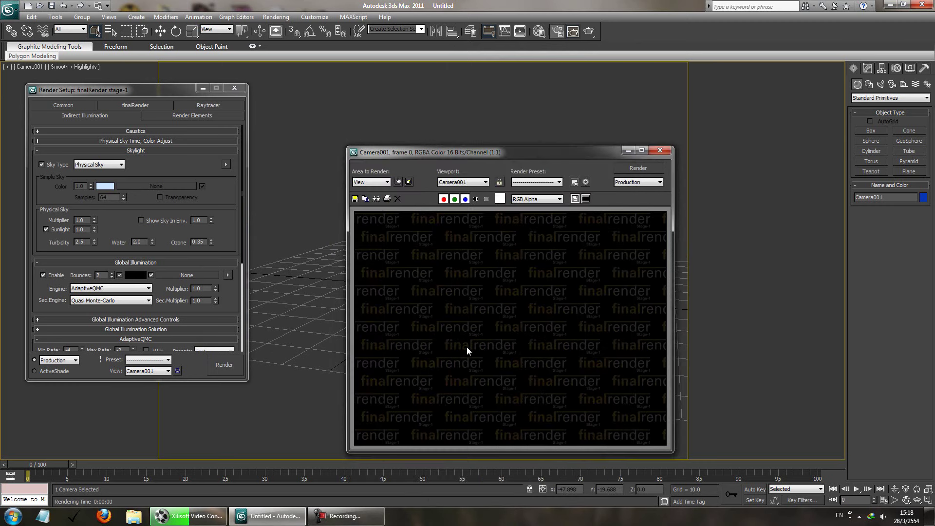
Copy the white global lighting tint to the environment background color and render the camera view again.
{"action": "left_click", "coordinate": [277, 16]}
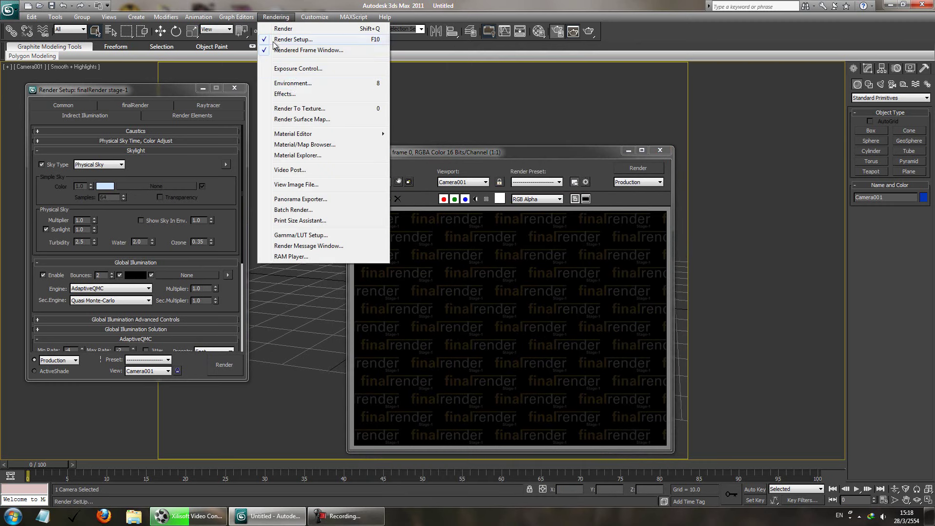
{"action": "left_click", "coordinate": [296, 82]}
{"action": "left_click_drag", "start_coordinate": [242, 163], "coordinate": [250, 122]}
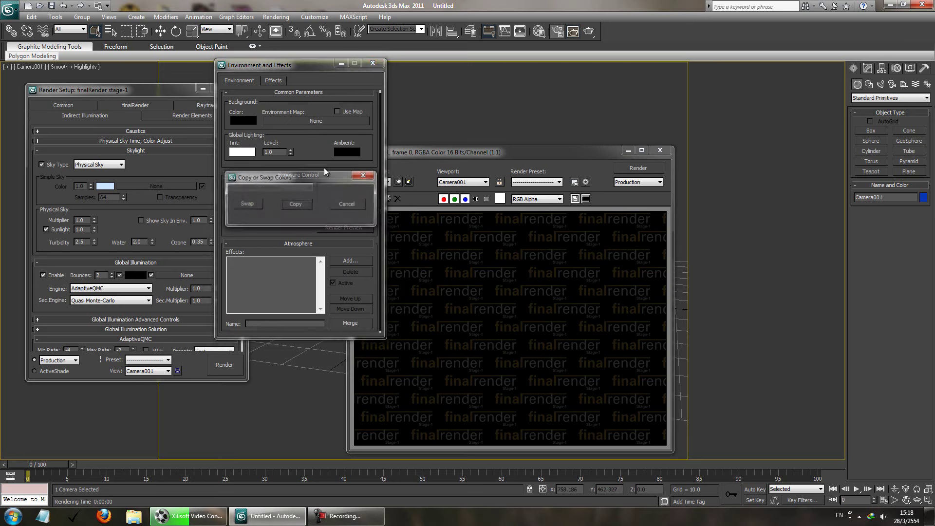
{"action": "left_click", "coordinate": [303, 207]}
{"action": "left_click", "coordinate": [635, 168]}
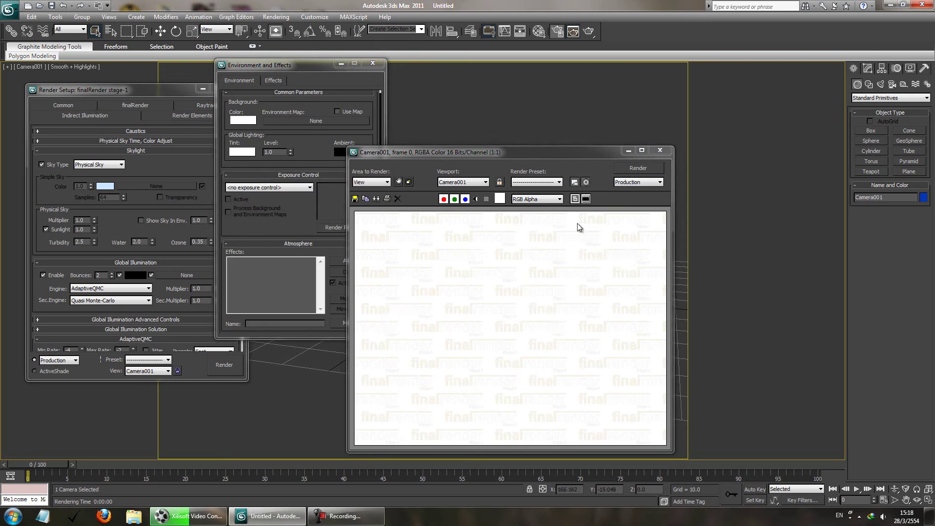
Save the white watermark render as wm-white.png in the test folder with the default PNG options.
{"action": "scroll", "coordinate": [524, 294], "scroll_direction": "up", "scroll_amount": 1}
{"action": "scroll", "coordinate": [532, 284], "scroll_direction": "down", "scroll_amount": 1}
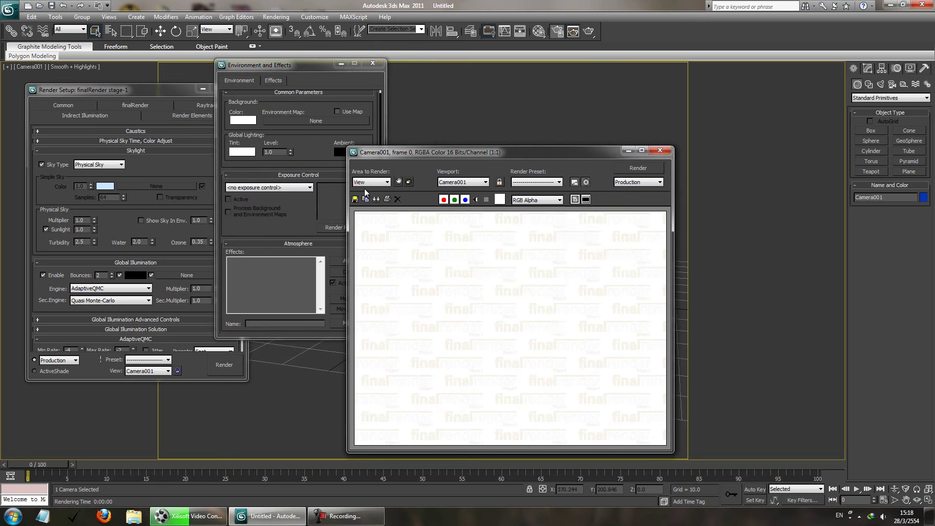
{"action": "left_click", "coordinate": [354, 199]}
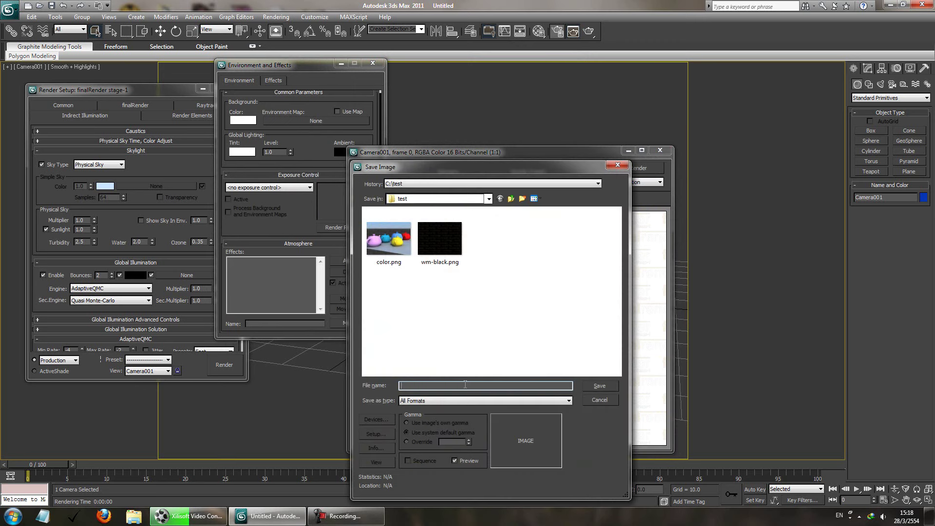
{"action": "type", "text": "w,"}
{"action": "type", "text": "m-white.png"}
{"action": "key", "text": "Return"}
{"action": "key", "text": "Return"}
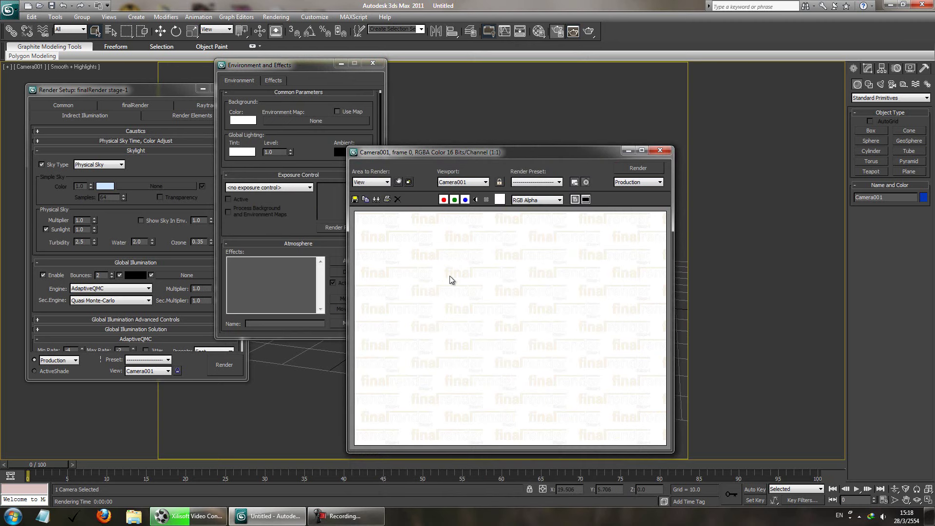
Switch to Photoshop and open color.png, wm-black.png and wm-white.png from the test folder.
{"action": "key", "text": "super"}
{"action": "left_click", "coordinate": [61, 196]}
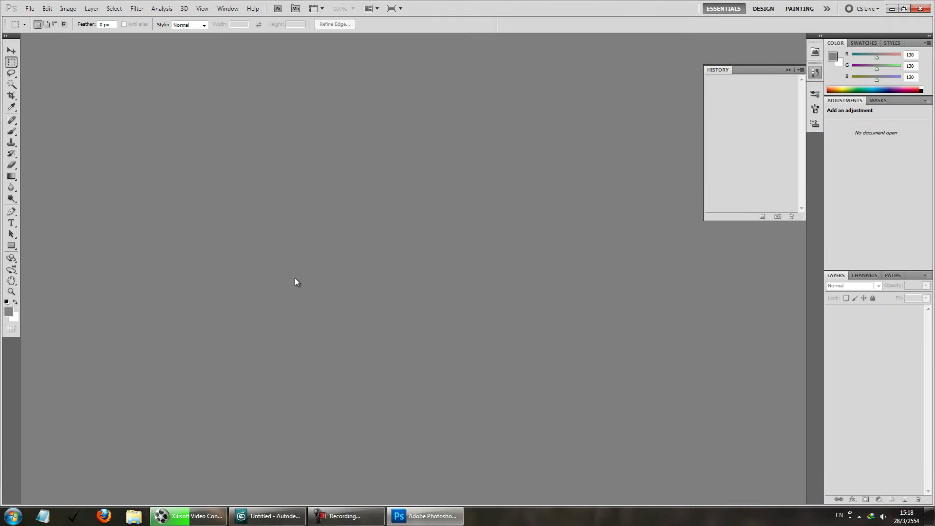
{"action": "double_click", "coordinate": [299, 271]}
{"action": "left_click_drag", "start_coordinate": [520, 213], "coordinate": [382, 106]}
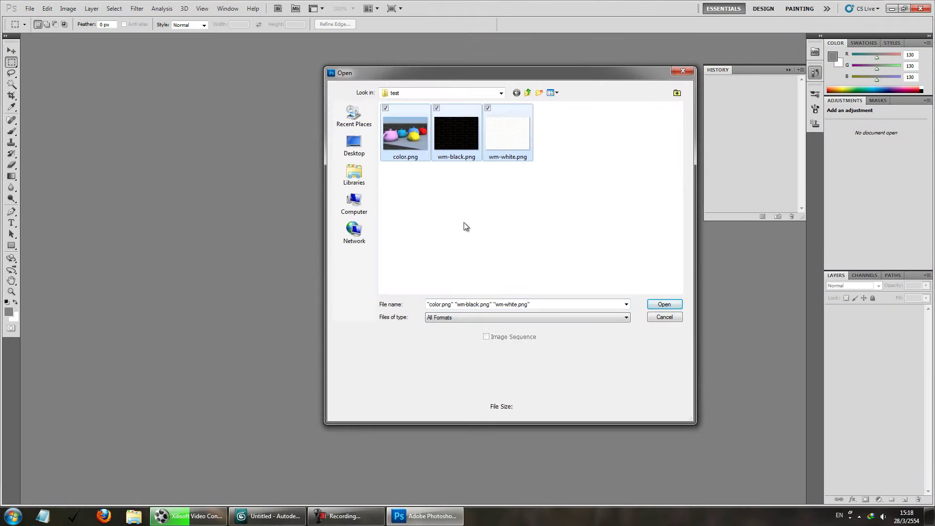
{"action": "key", "text": "Return"}
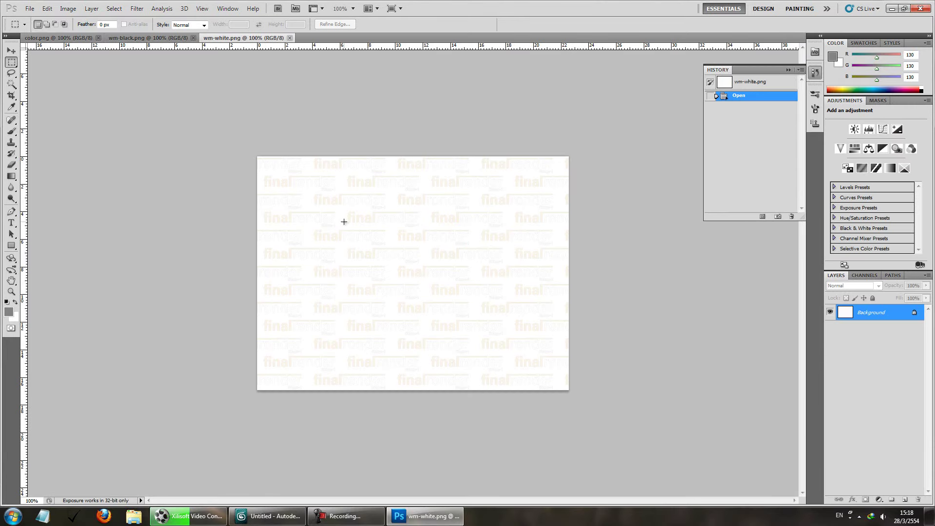
Float the three tabbed images in separate windows and arrange them side by side in the workspace.
{"action": "left_click_drag", "start_coordinate": [245, 39], "coordinate": [271, 72]}
{"action": "left_click_drag", "start_coordinate": [180, 37], "coordinate": [120, 65]}
{"action": "left_click_drag", "start_coordinate": [59, 37], "coordinate": [59, 52]}
{"action": "left_click_drag", "start_coordinate": [263, 52], "coordinate": [342, 241]}
{"action": "left_click_drag", "start_coordinate": [300, 69], "coordinate": [244, 113]}
{"action": "left_click_drag", "start_coordinate": [368, 74], "coordinate": [479, 59]}
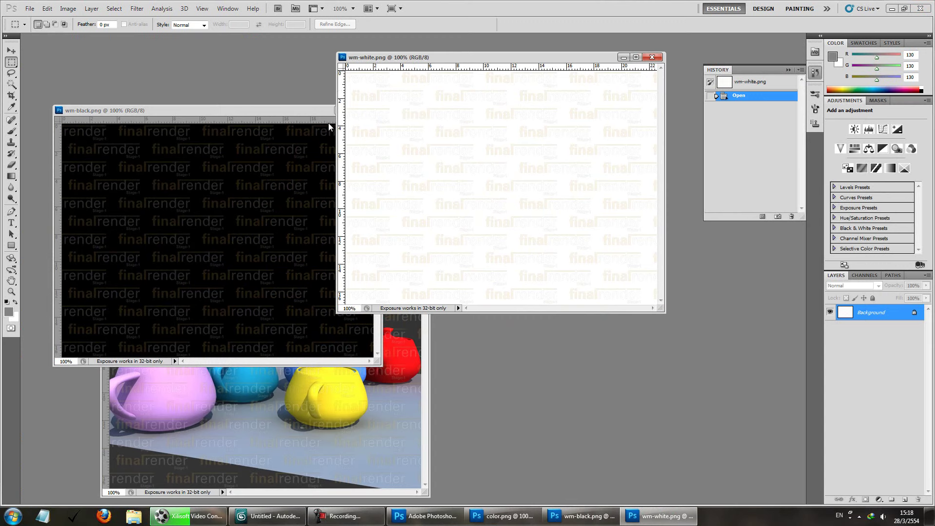
Copy the wm-black.png image into wm-white.png as an aligned new layer and set its blend mode to Difference.
{"action": "left_click", "coordinate": [281, 114]}
{"action": "key", "text": "v"}
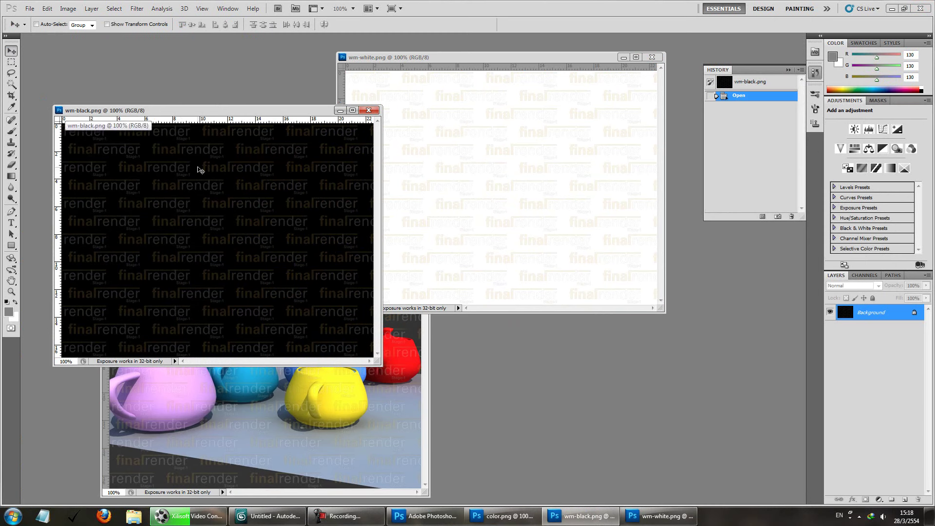
{"action": "left_click_drag", "start_coordinate": [232, 111], "coordinate": [220, 96]}
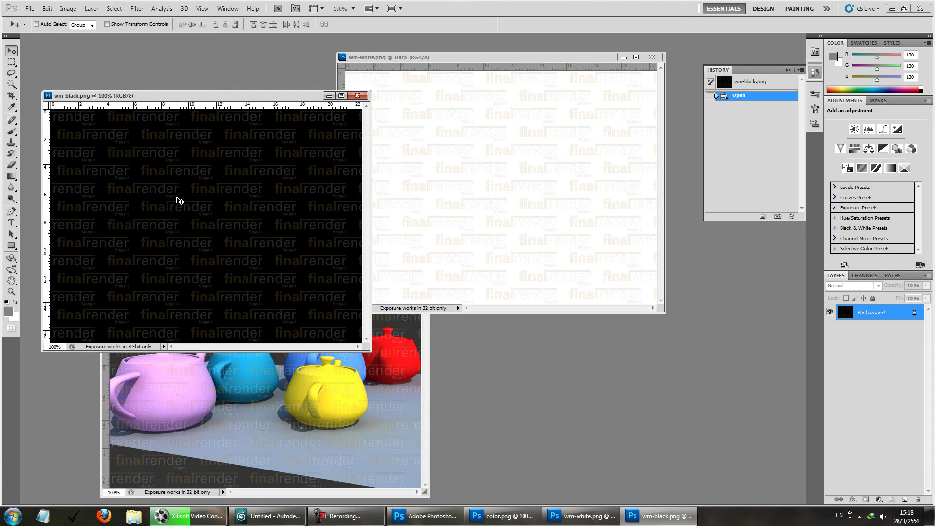
{"action": "left_click_drag", "start_coordinate": [176, 189], "coordinate": [483, 159]}
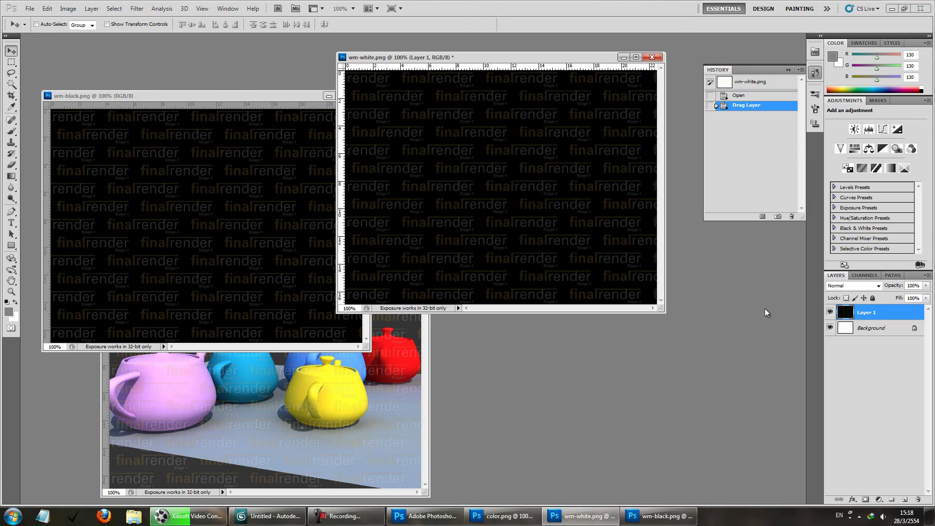
{"action": "left_click", "coordinate": [865, 286]}
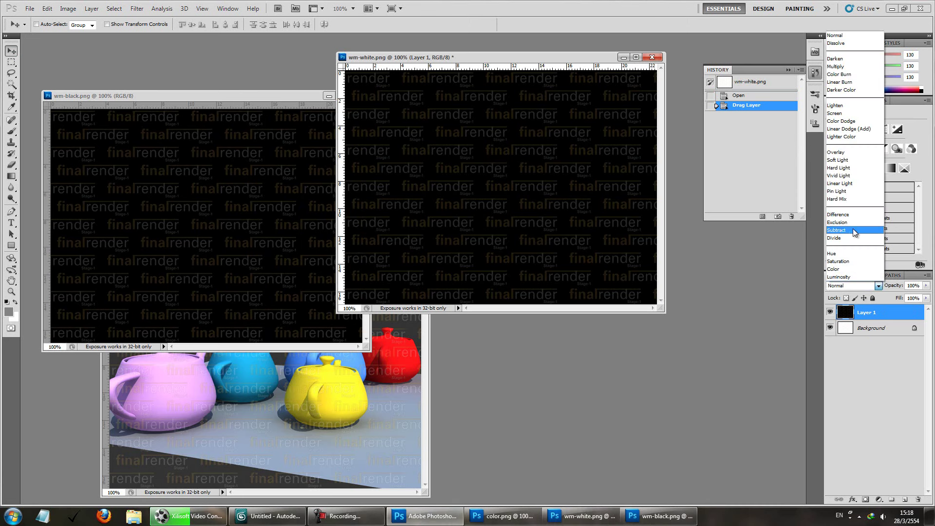
{"action": "left_click", "coordinate": [856, 214]}
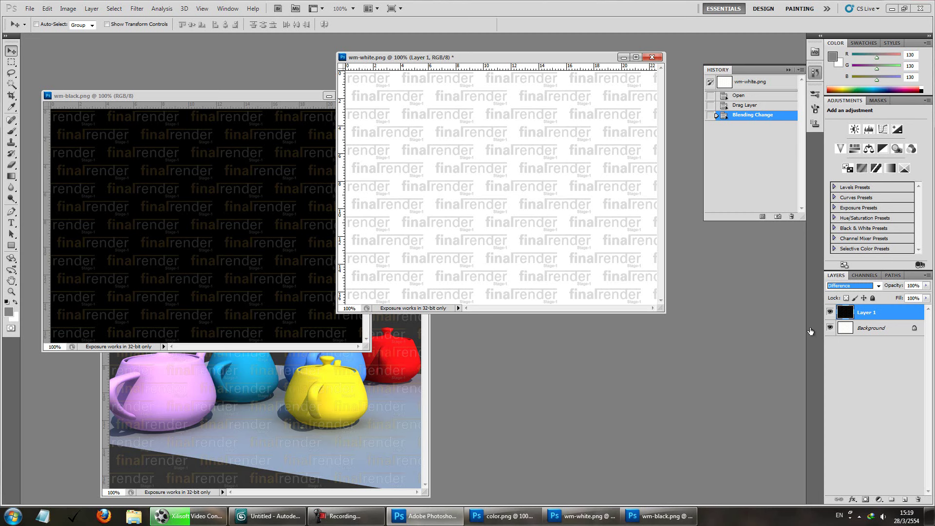
Examine the black watermark layer over the white one hidden and shown, comparing Normal with Difference blending and ending on Difference.
{"action": "left_click", "coordinate": [830, 312]}
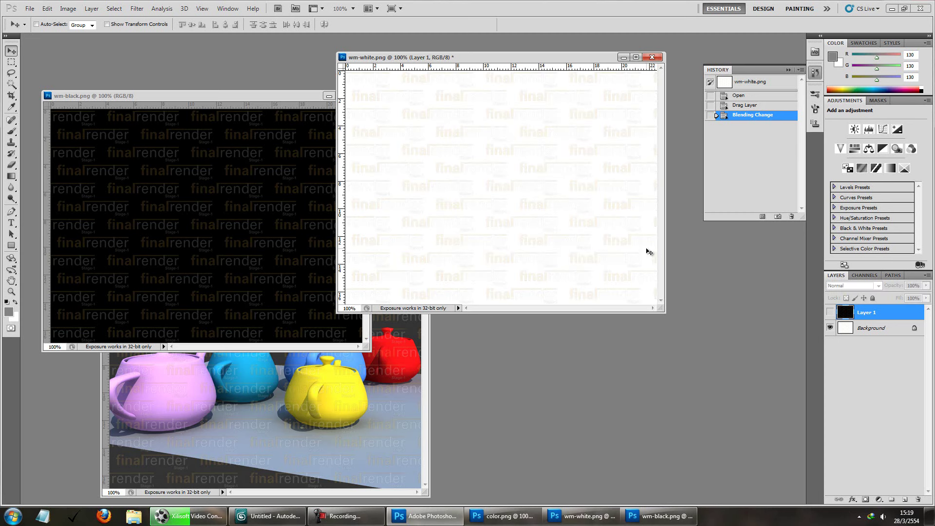
{"action": "left_click", "coordinate": [830, 312]}
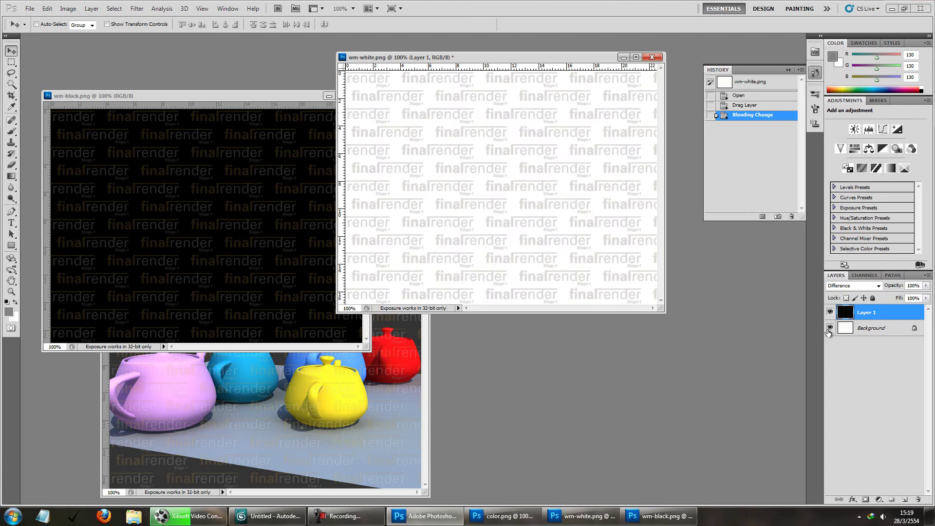
{"action": "left_click", "coordinate": [852, 286]}
{"action": "left_click", "coordinate": [839, 36]}
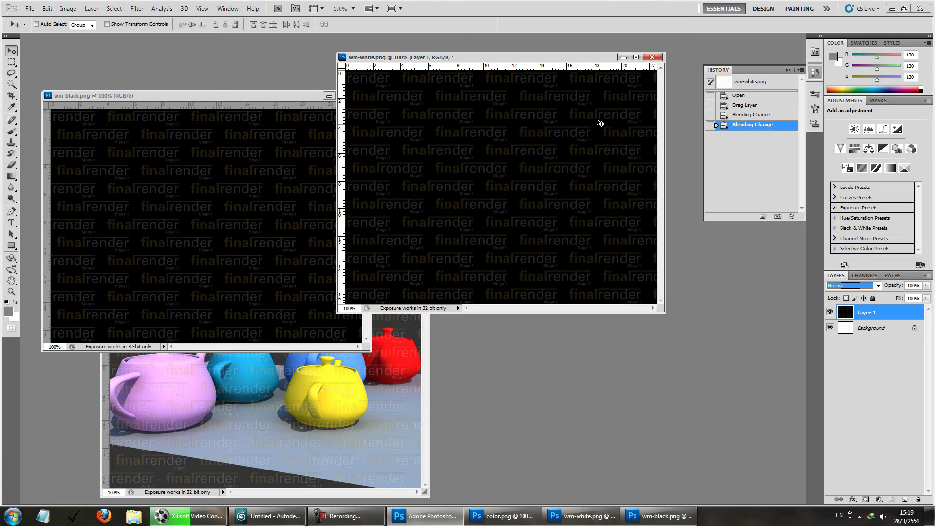
{"action": "left_click", "coordinate": [830, 312]}
{"action": "left_click", "coordinate": [829, 312]}
{"action": "left_click", "coordinate": [843, 286]}
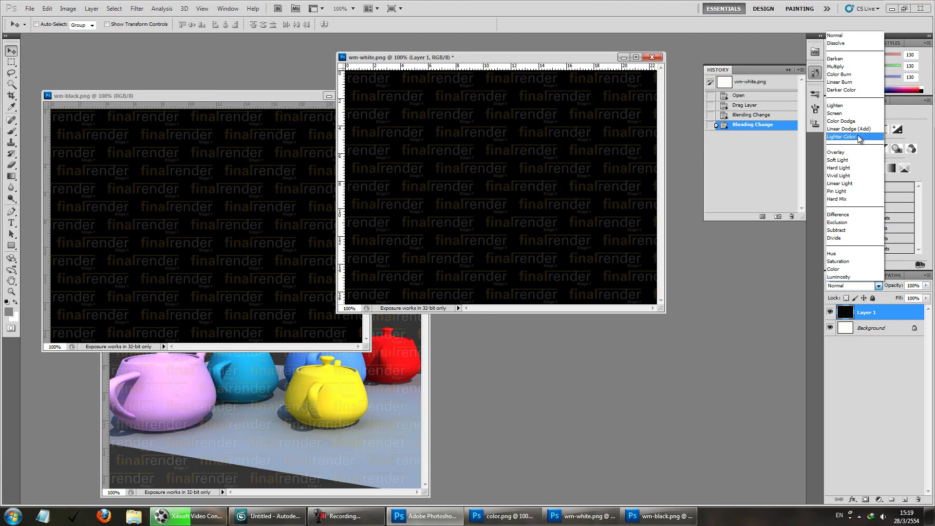
{"action": "left_click", "coordinate": [848, 214]}
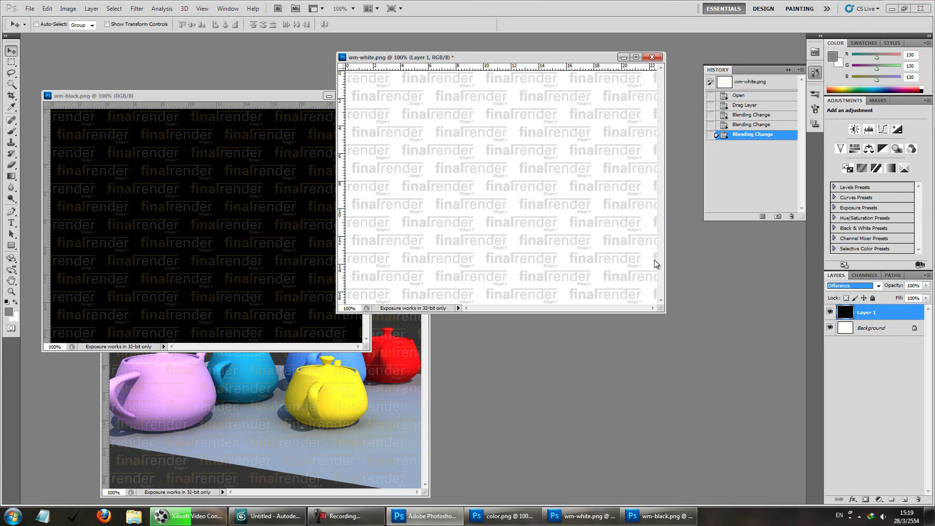
{"action": "key", "text": "ctrl+plus"}
{"action": "key", "text": "ctrl+plus"}
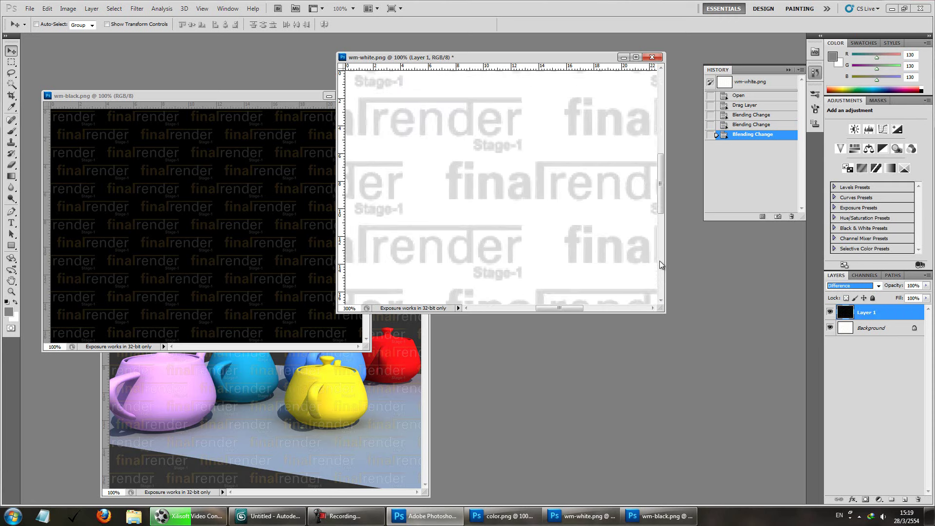
{"action": "key", "text": "ctrl+minus"}
{"action": "key", "text": "ctrl+minus"}
{"action": "key", "text": "ctrl+minus"}
{"action": "key", "text": "ctrl+plus"}
Copy the wm-black.png image into color.png as a layer above the teapots and set its blend mode to Difference.
{"action": "key", "text": "ctrl+Tab"}
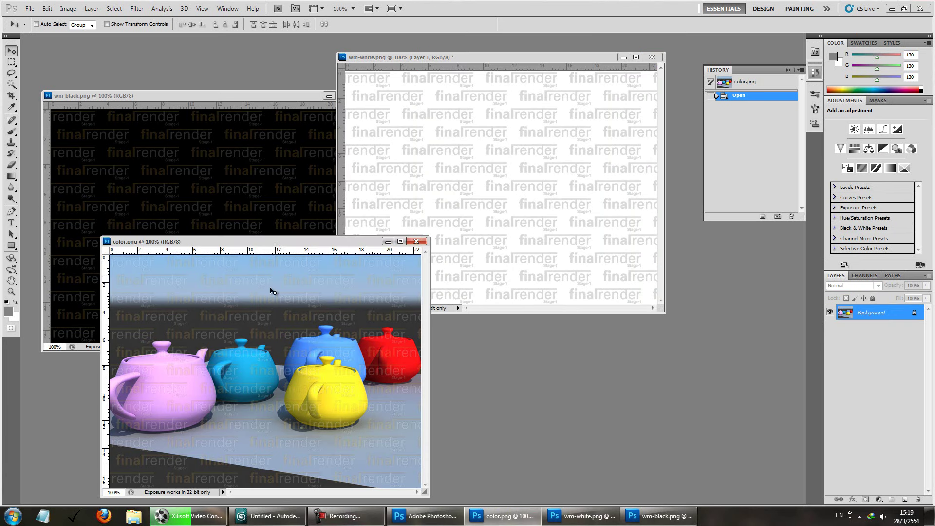
{"action": "left_click_drag", "start_coordinate": [273, 244], "coordinate": [439, 229]}
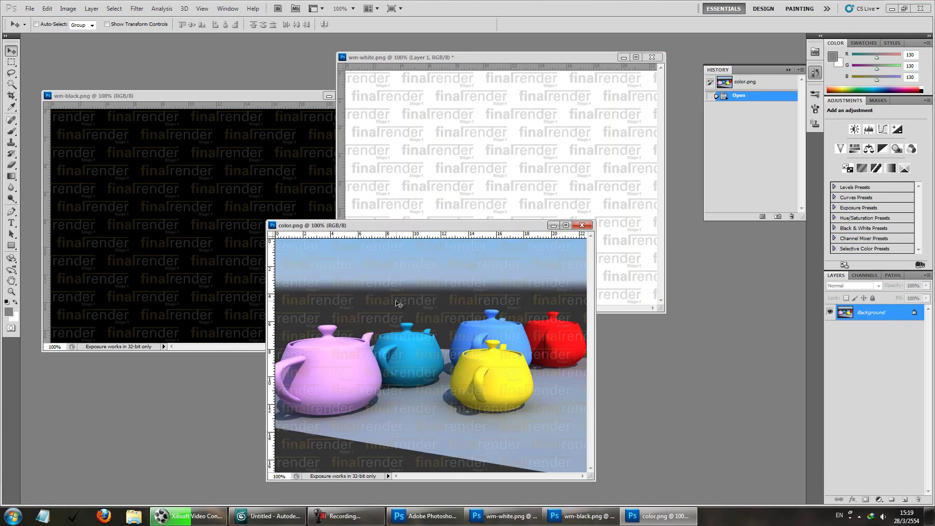
{"action": "left_click", "coordinate": [244, 180]}
{"action": "left_click_drag", "start_coordinate": [219, 227], "coordinate": [376, 324]}
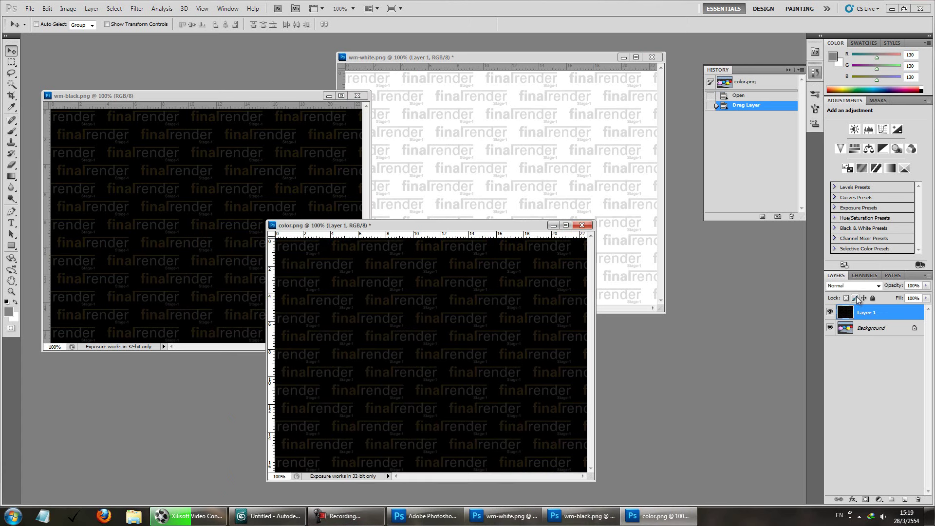
{"action": "left_click", "coordinate": [861, 286]}
{"action": "left_click", "coordinate": [859, 215]}
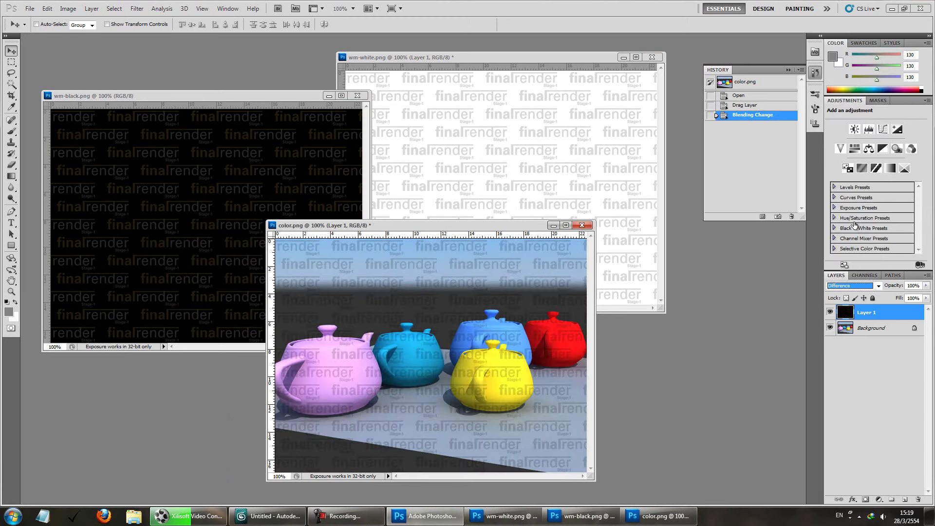
Examine the watermark over the teapots up close in color.png with the Difference layer shown and hidden.
{"action": "left_click_drag", "start_coordinate": [468, 226], "coordinate": [392, 157]}
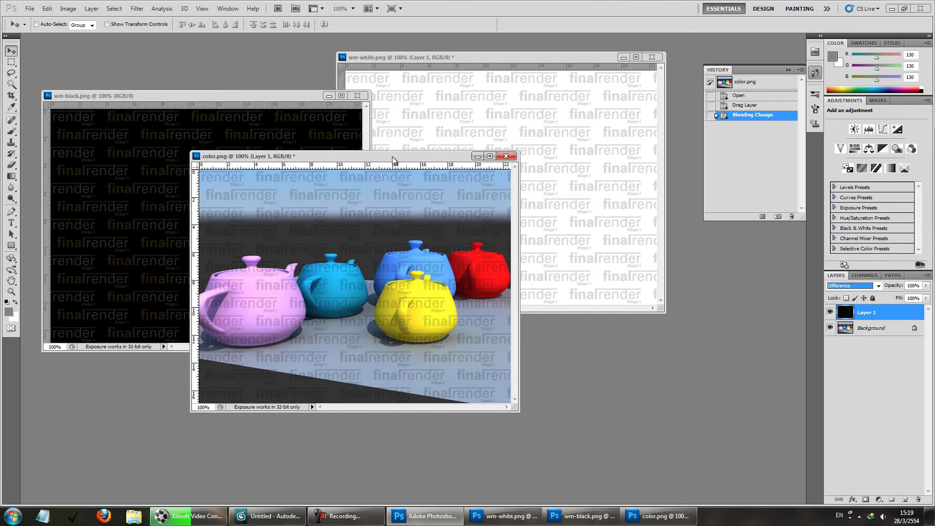
{"action": "key", "text": "ctrl+plus"}
{"action": "key", "text": "ctrl+plus"}
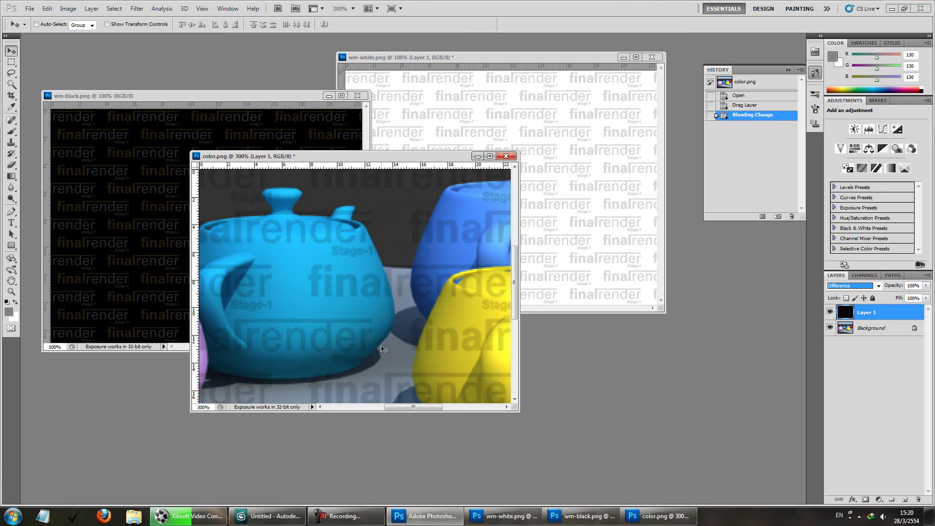
{"action": "left_click_drag", "start_coordinate": [517, 410], "coordinate": [697, 508]}
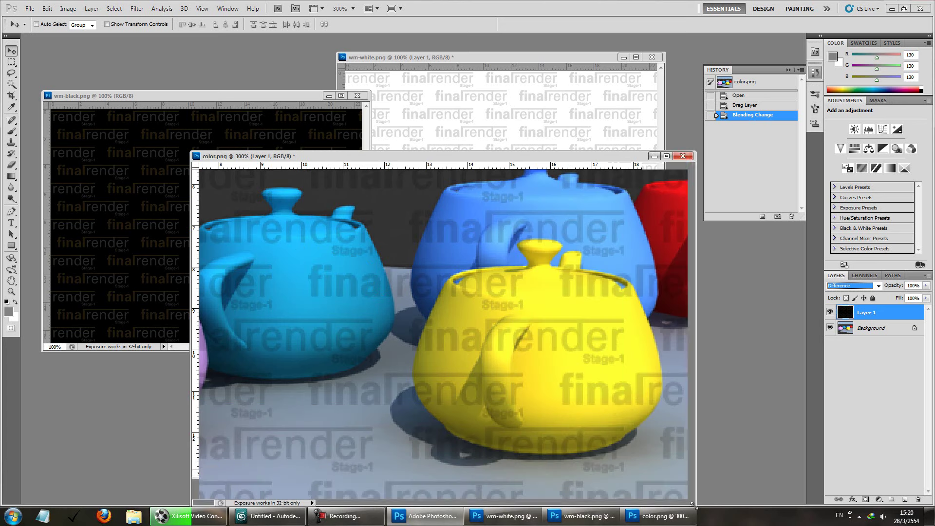
{"action": "left_click_drag", "start_coordinate": [694, 375], "coordinate": [705, 319]}
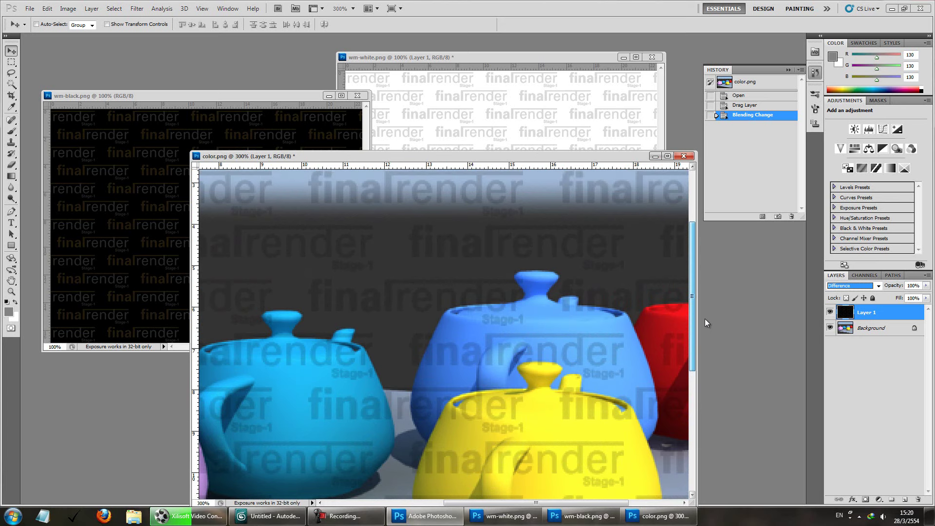
{"action": "left_click", "coordinate": [829, 312]}
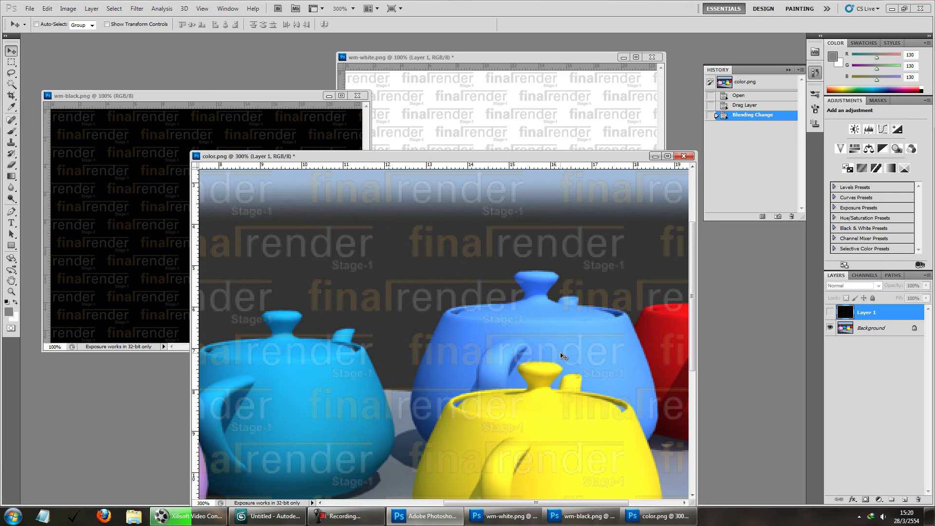
{"action": "left_click_drag", "start_coordinate": [535, 503], "coordinate": [587, 503]}
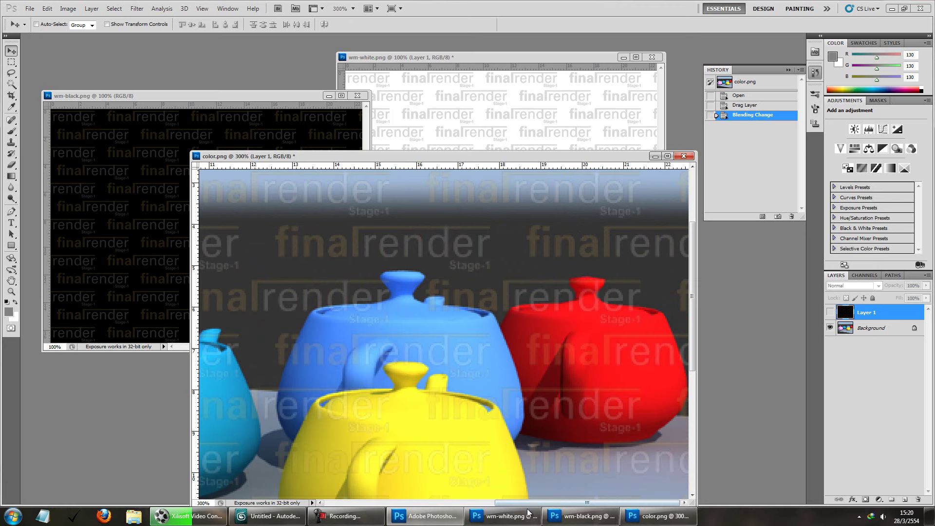
{"action": "left_click_drag", "start_coordinate": [526, 503], "coordinate": [401, 505]}
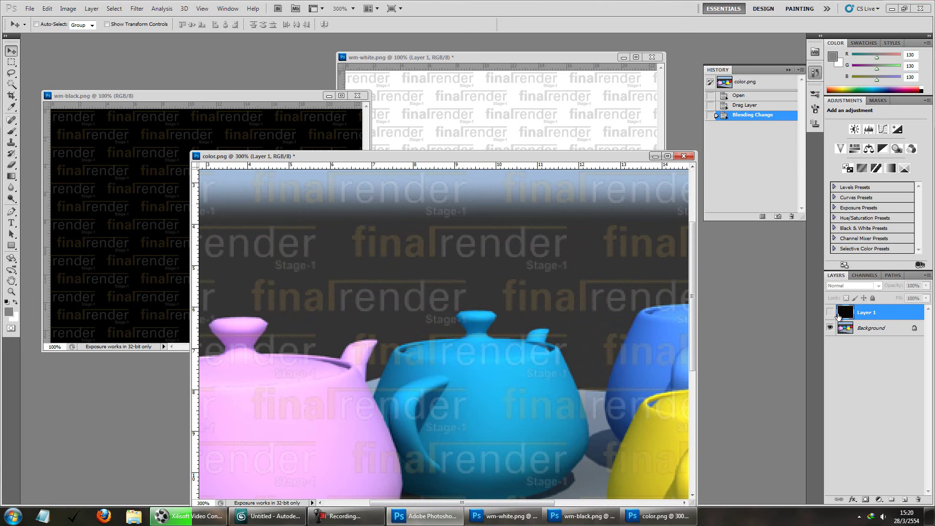
{"action": "left_click", "coordinate": [830, 312]}
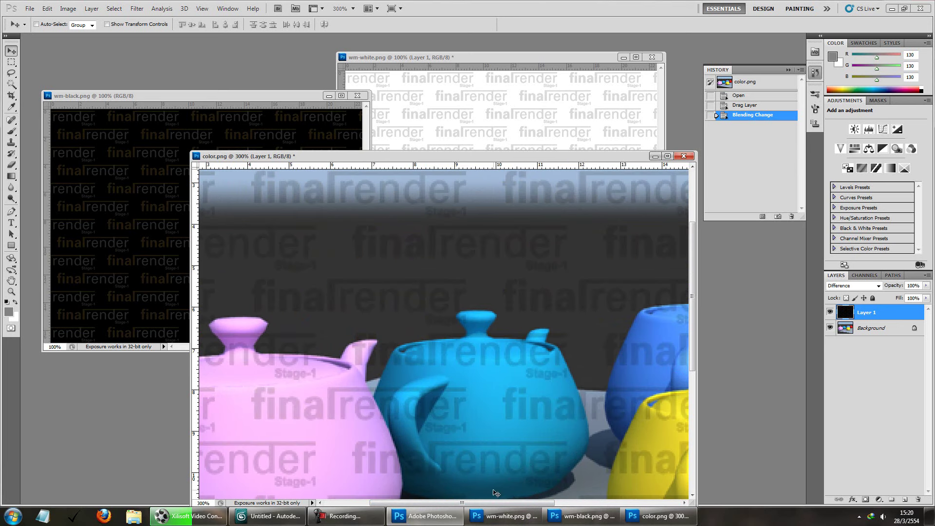
{"action": "left_click_drag", "start_coordinate": [457, 154], "coordinate": [386, 115]}
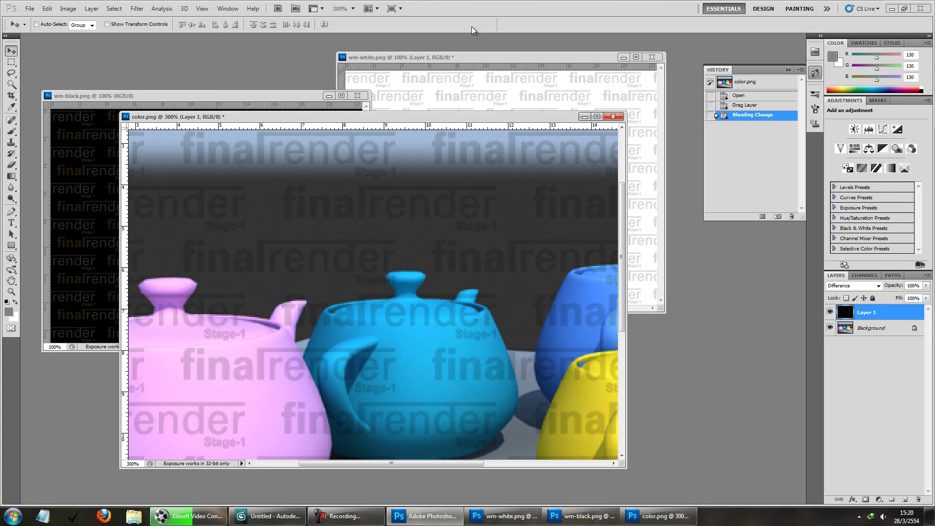
Merge the Difference layer and the background of wm-white.png into a single layer.
{"action": "left_click", "coordinate": [642, 160]}
{"action": "left_click", "coordinate": [883, 335], "text": "shift"}
{"action": "key", "text": "ctrl+e"}
Copy the merged wm-white.png image into color.png as the topmost layer and set its blend mode to Divide.
{"action": "left_click_drag", "start_coordinate": [428, 130], "coordinate": [344, 359]}
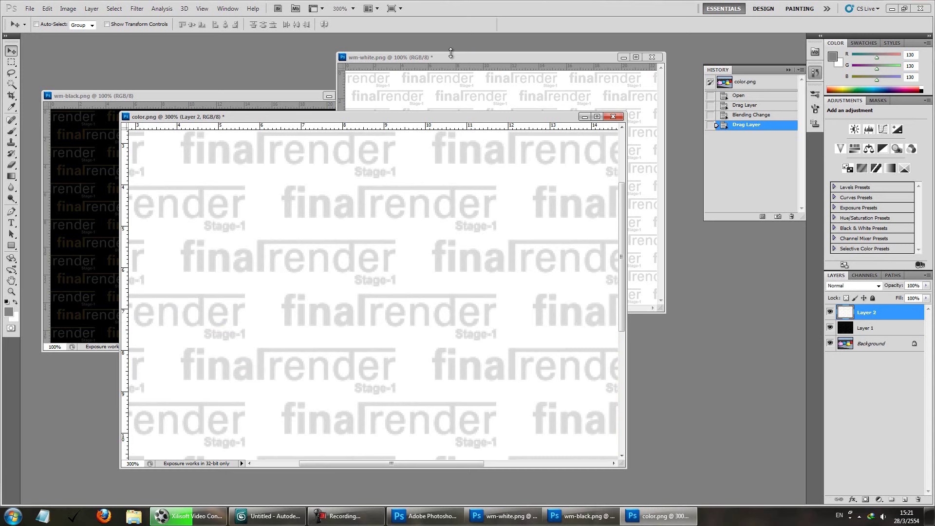
{"action": "key", "text": "ctrl+minus"}
{"action": "key", "text": "ctrl+minus"}
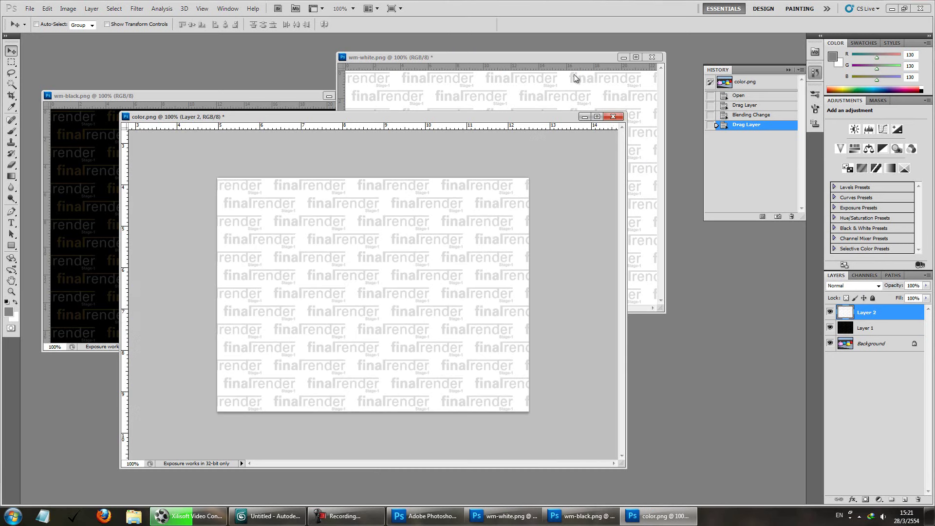
{"action": "left_click", "coordinate": [852, 286]}
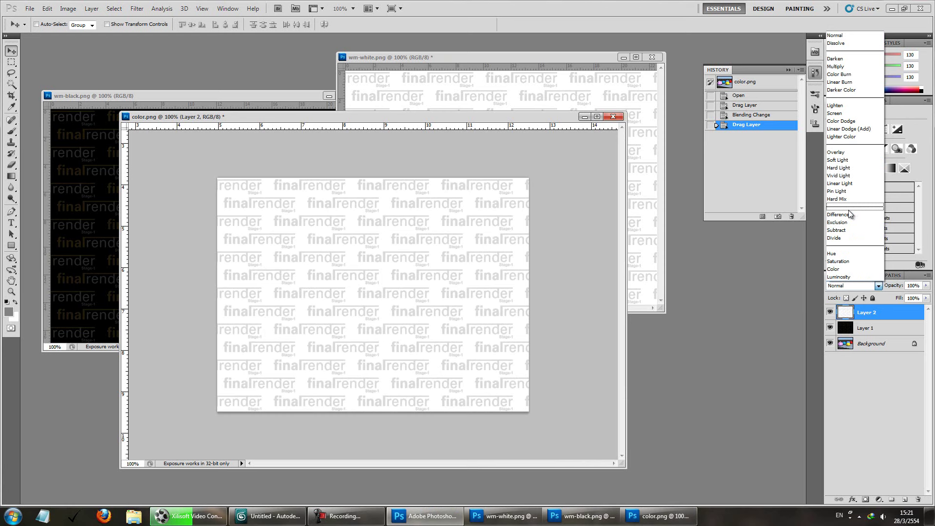
{"action": "left_click", "coordinate": [846, 238]}
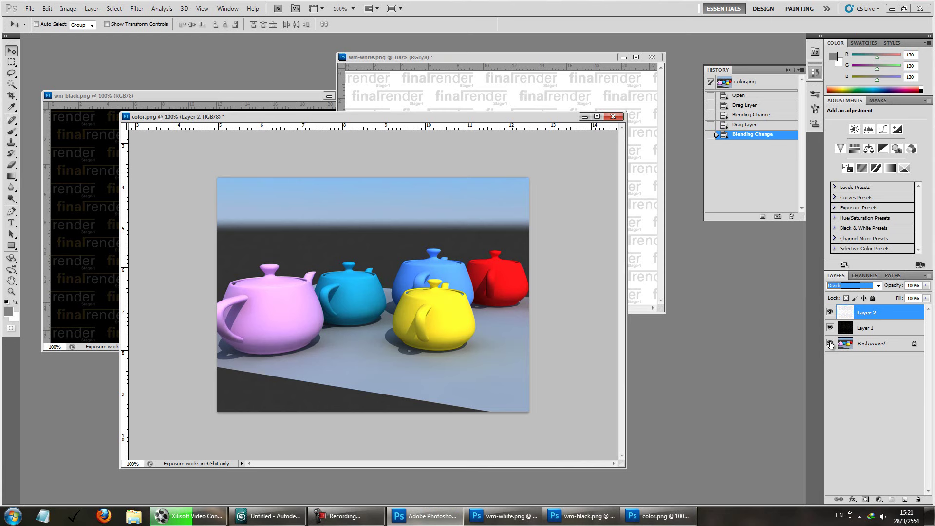
Compare the teapot render with the Divide and Difference watermark layers hidden and shown.
{"action": "left_click_drag", "start_coordinate": [829, 313], "coordinate": [833, 328]}
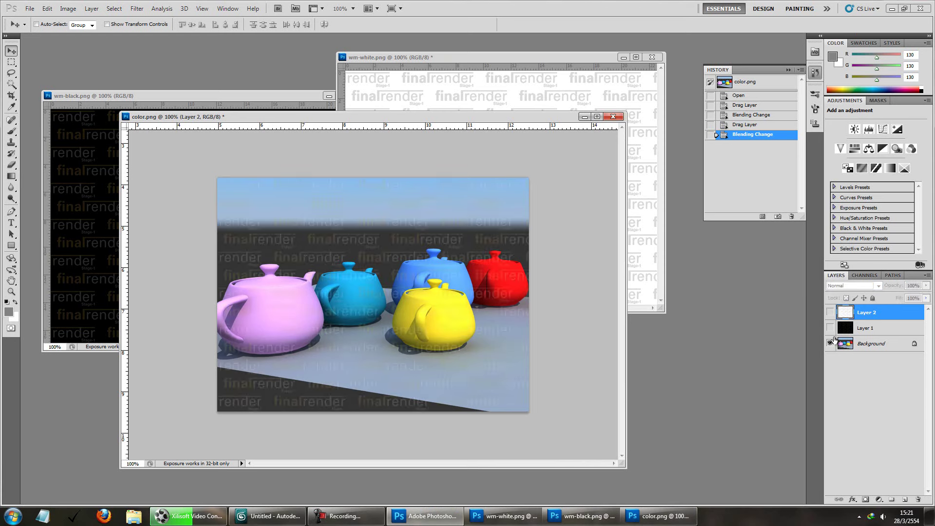
{"action": "left_click_drag", "start_coordinate": [830, 328], "coordinate": [832, 313]}
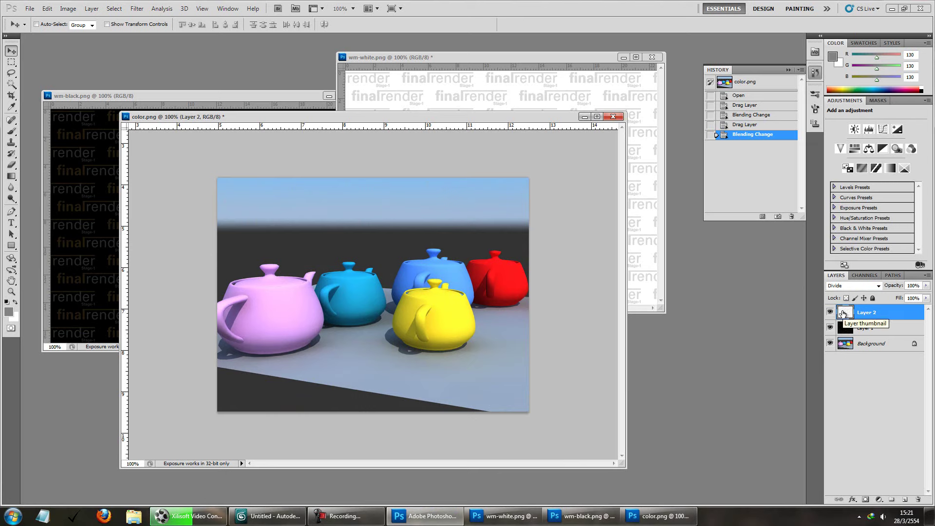
{"action": "left_click", "coordinate": [830, 326]}
{"action": "left_click", "coordinate": [830, 326]}
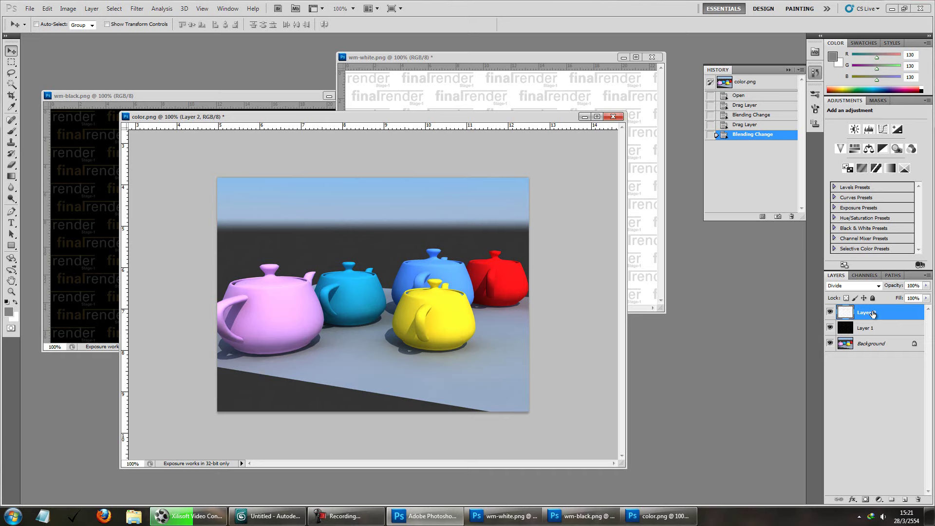
Try out other blend modes on Layer 2, including Hard Mix, Overlay, Color Burn and Darker Color.
{"action": "left_click", "coordinate": [857, 286]}
{"action": "left_click", "coordinate": [859, 287]}
{"action": "scroll", "coordinate": [862, 289], "scroll_direction": "up", "scroll_amount": 3}
{"action": "scroll", "coordinate": [862, 288], "scroll_direction": "up", "scroll_amount": 6}
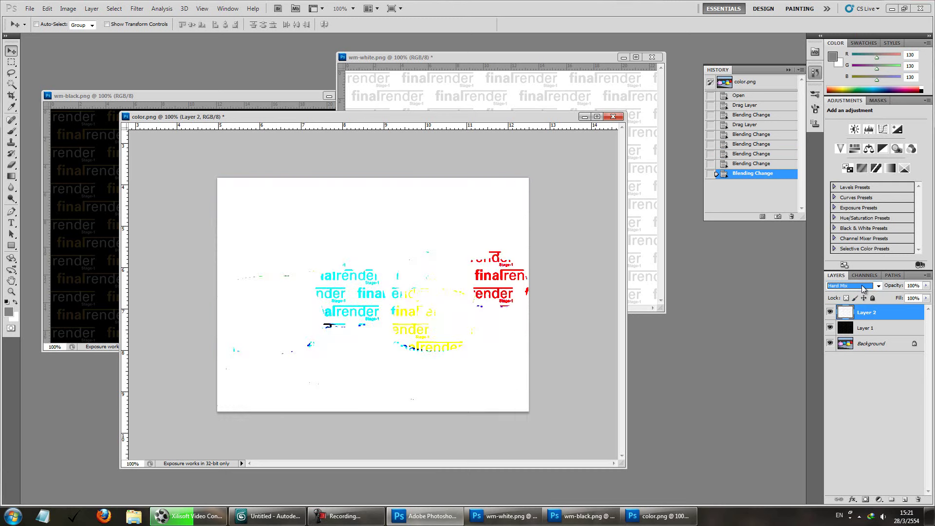
{"action": "scroll", "coordinate": [862, 289], "scroll_direction": "up", "scroll_amount": 7}
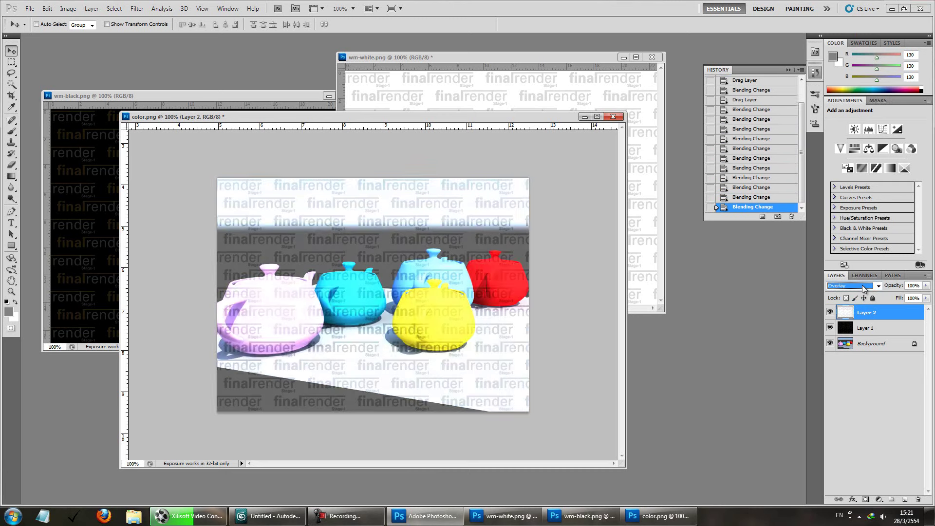
{"action": "scroll", "coordinate": [863, 290], "scroll_direction": "up", "scroll_amount": 6}
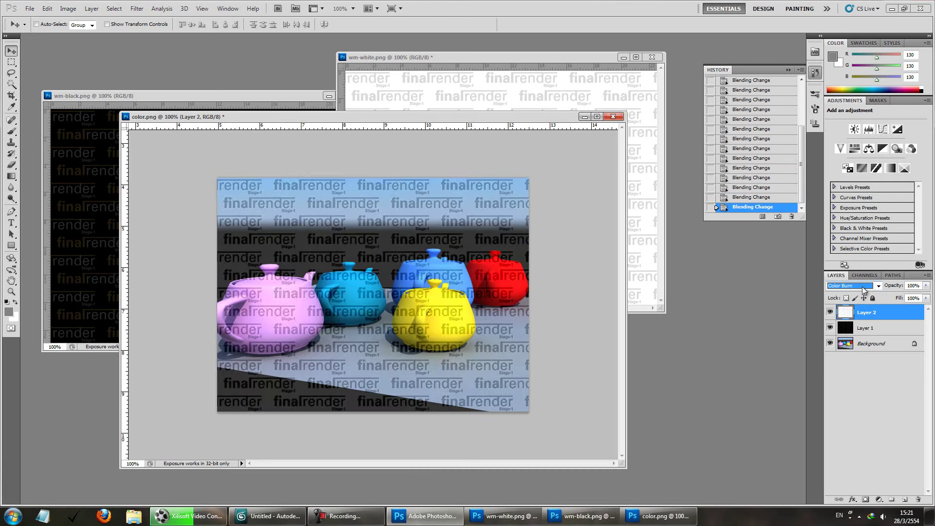
{"action": "scroll", "coordinate": [860, 291], "scroll_direction": "down", "scroll_amount": 18}
{"action": "scroll", "coordinate": [860, 292], "scroll_direction": "down", "scroll_amount": 5}
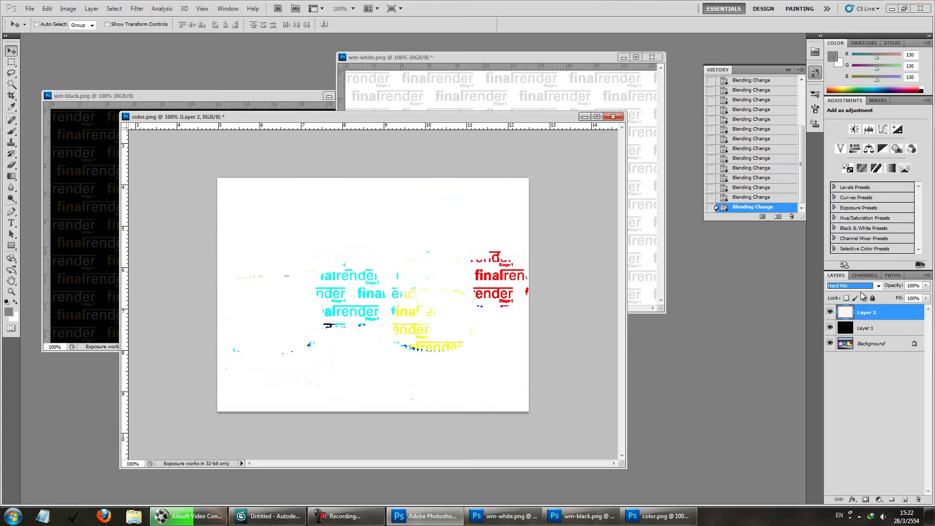
{"action": "scroll", "coordinate": [860, 291], "scroll_direction": "up", "scroll_amount": 3}
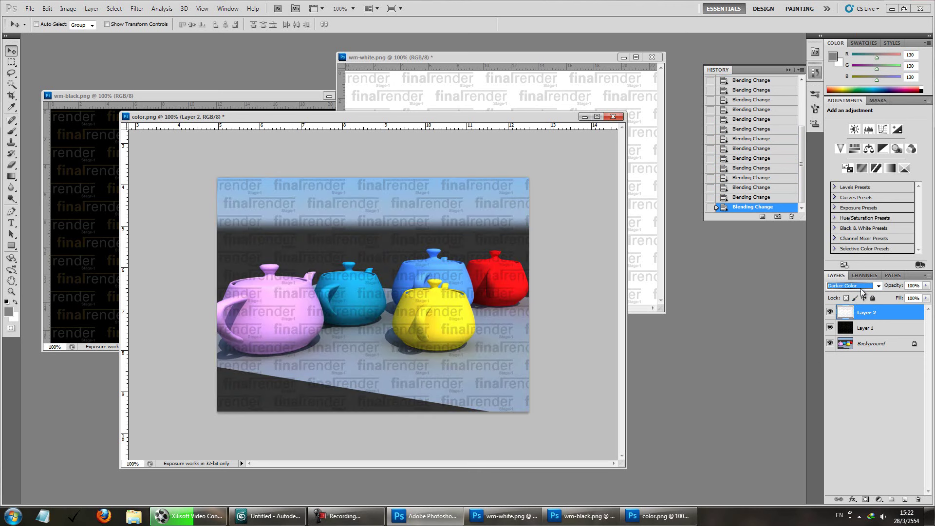
Try Color Dodge on the uninverted Layer 2 and compare it with the Normal blend mode.
{"action": "left_click", "coordinate": [860, 288]}
{"action": "left_click", "coordinate": [861, 122]}
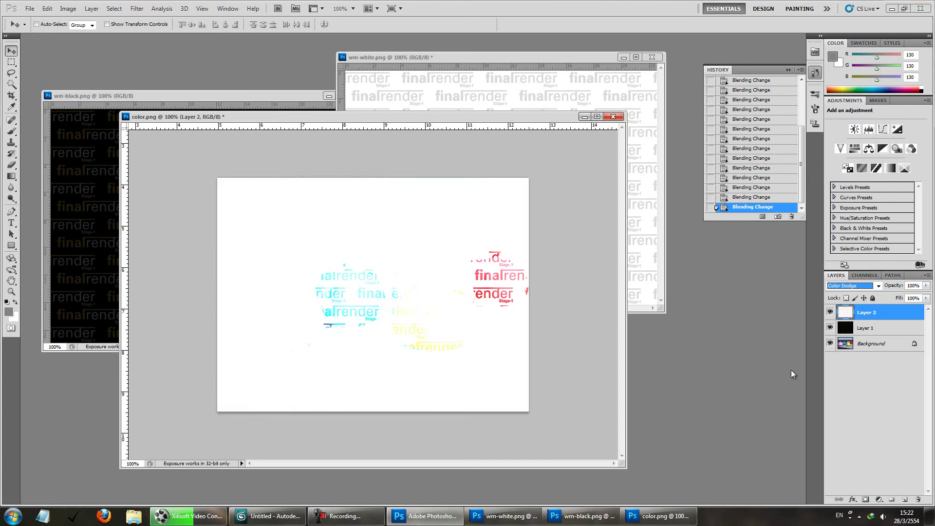
{"action": "left_click", "coordinate": [853, 286]}
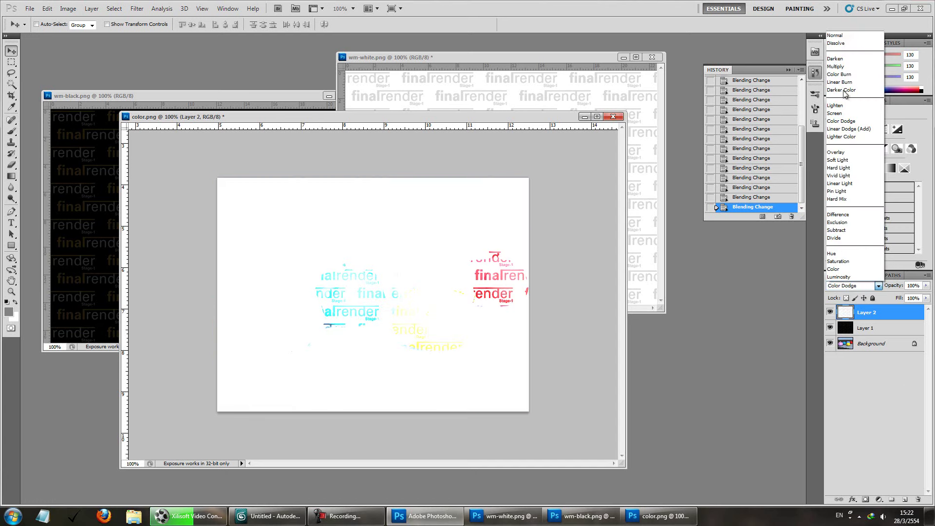
{"action": "left_click", "coordinate": [848, 36]}
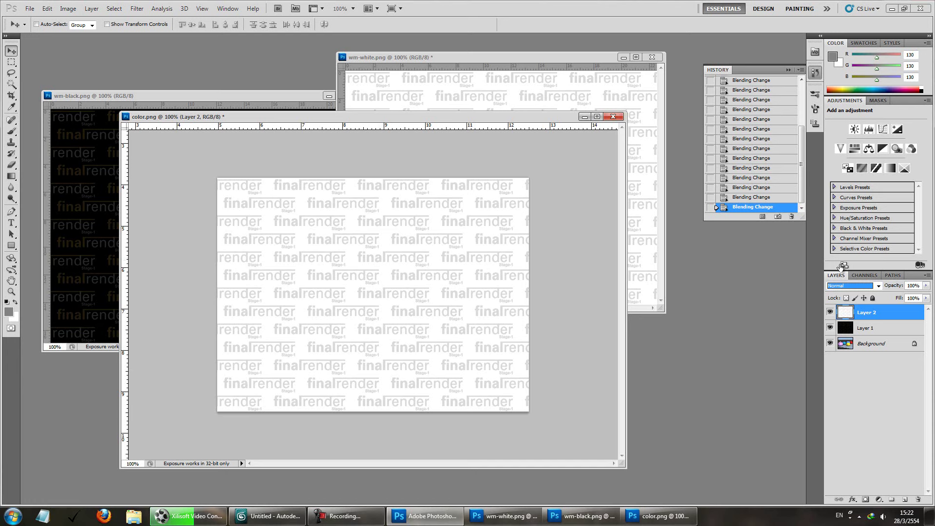
{"action": "left_click", "coordinate": [851, 286]}
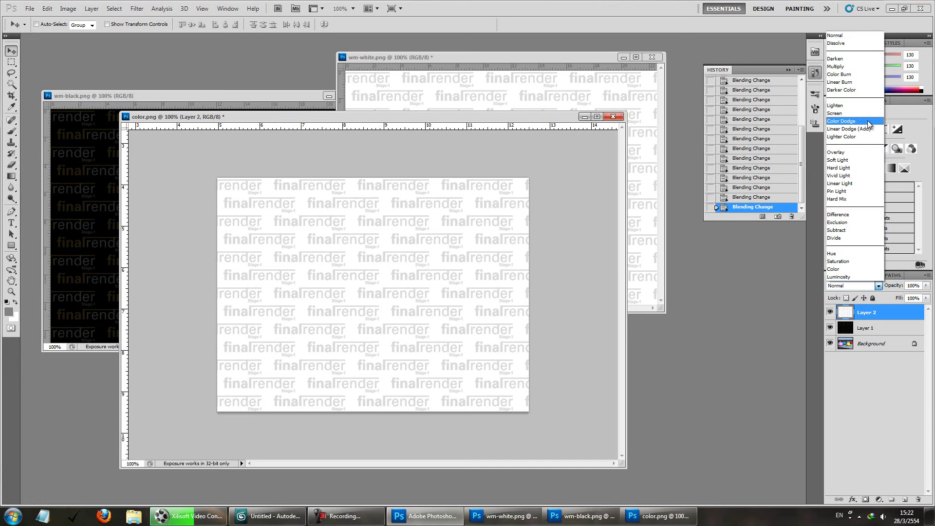
{"action": "left_click", "coordinate": [866, 121]}
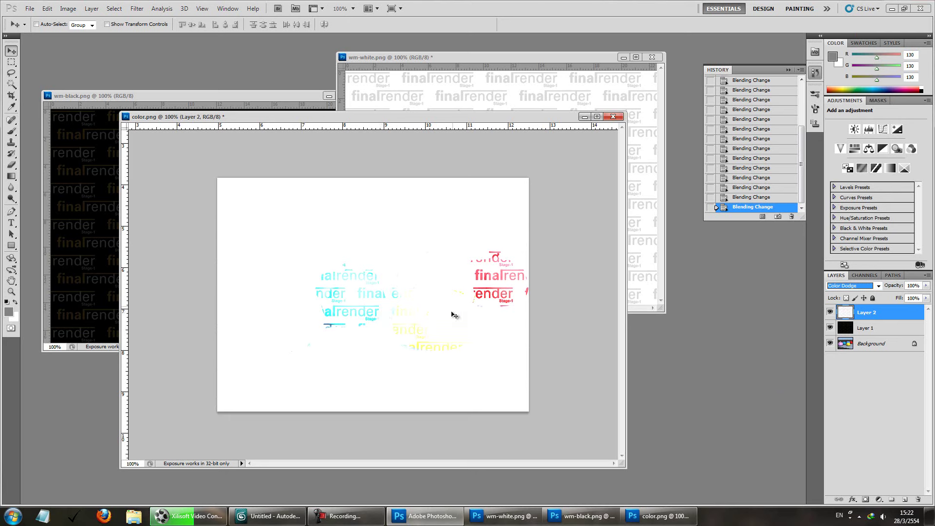
{"action": "left_click", "coordinate": [852, 285]}
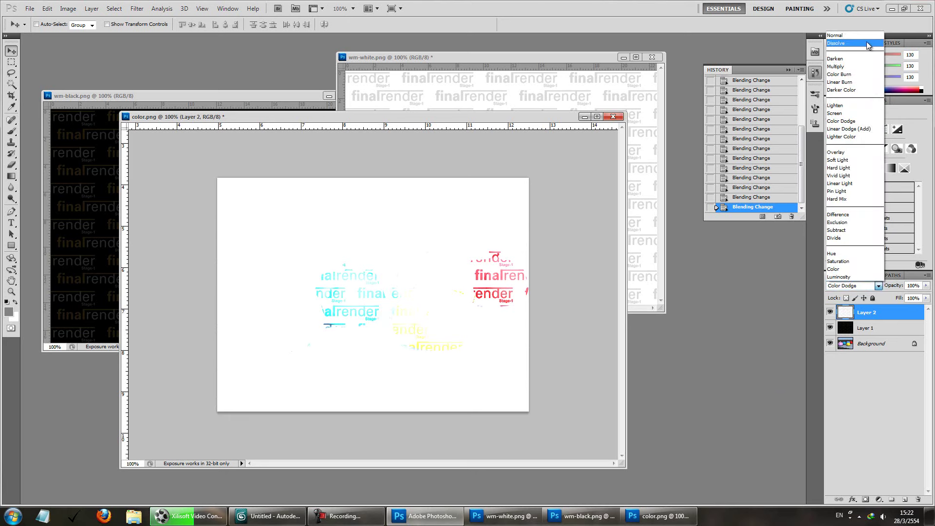
{"action": "left_click", "coordinate": [866, 37]}
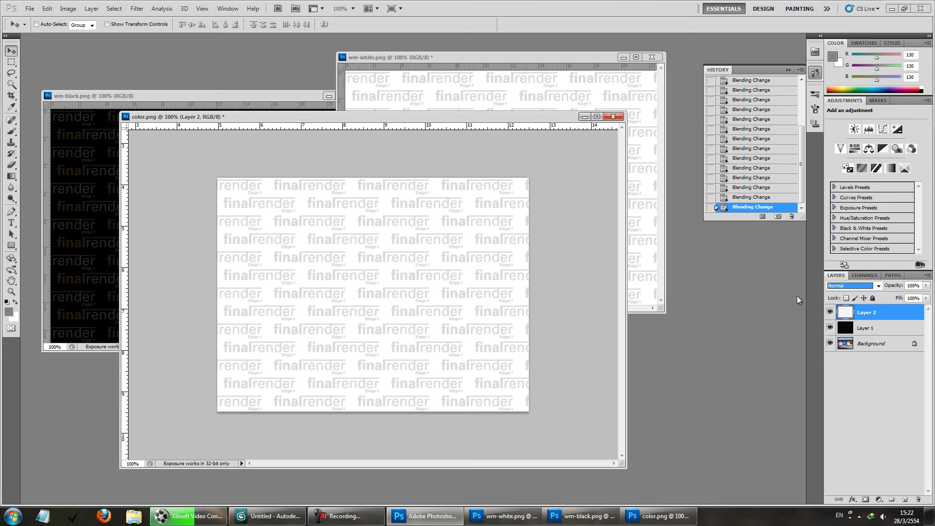
Invert Layer 2, set its blend mode to Color Dodge, and compare the teapots with the watermark layers hidden and shown.
{"action": "left_click", "coordinate": [830, 327]}
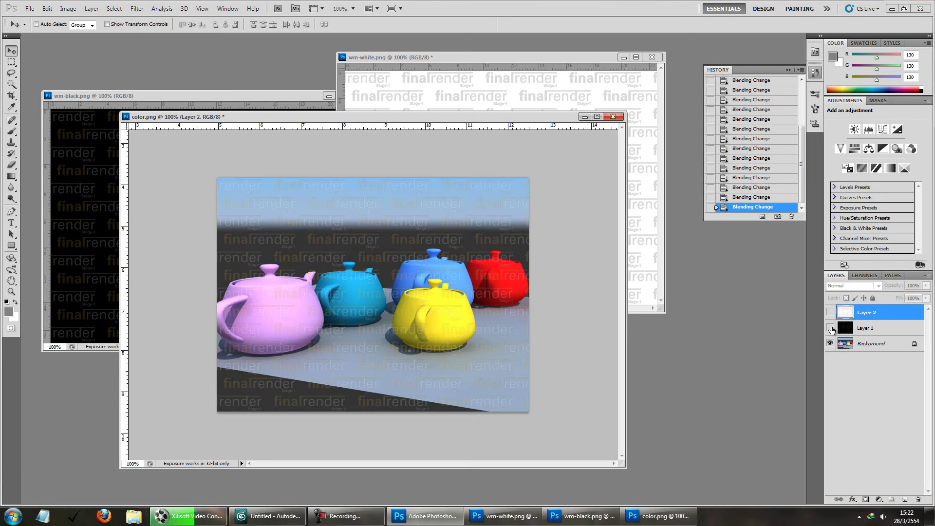
{"action": "left_click", "coordinate": [829, 328]}
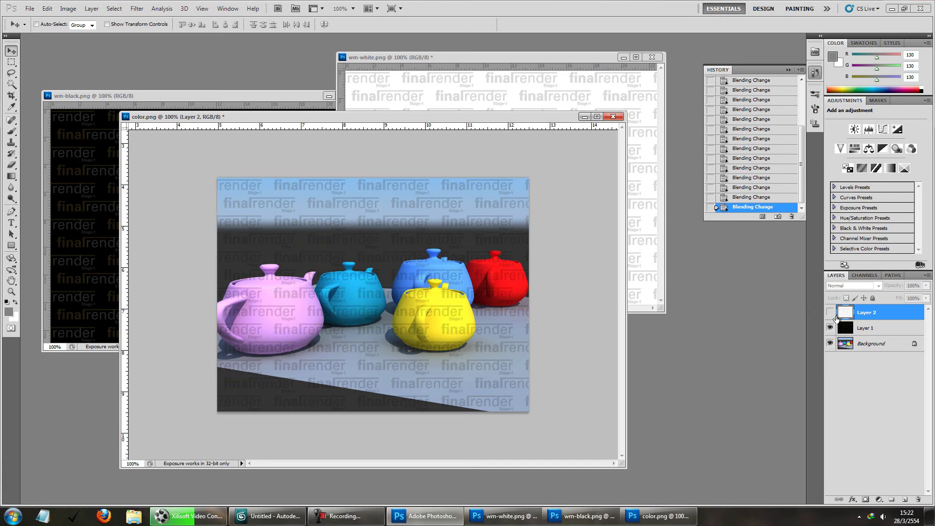
{"action": "left_click", "coordinate": [829, 312]}
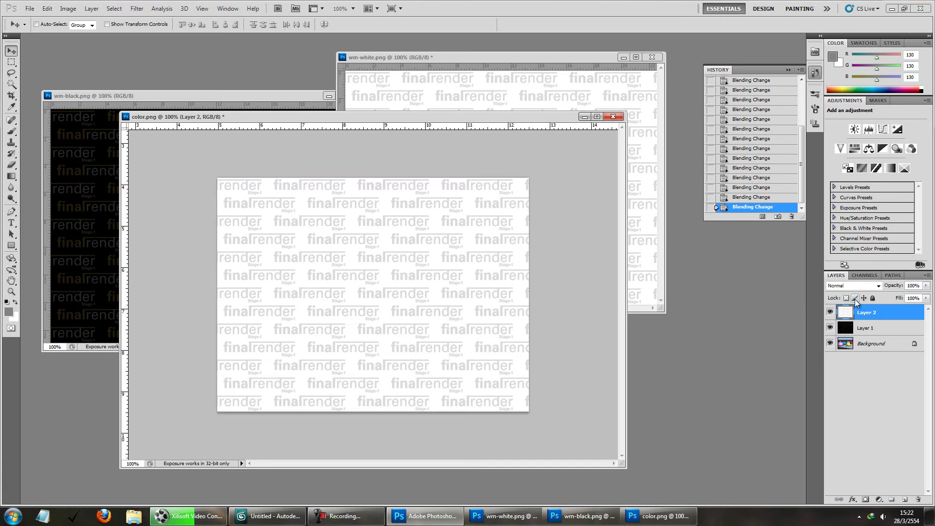
{"action": "key", "text": "ctrl+i"}
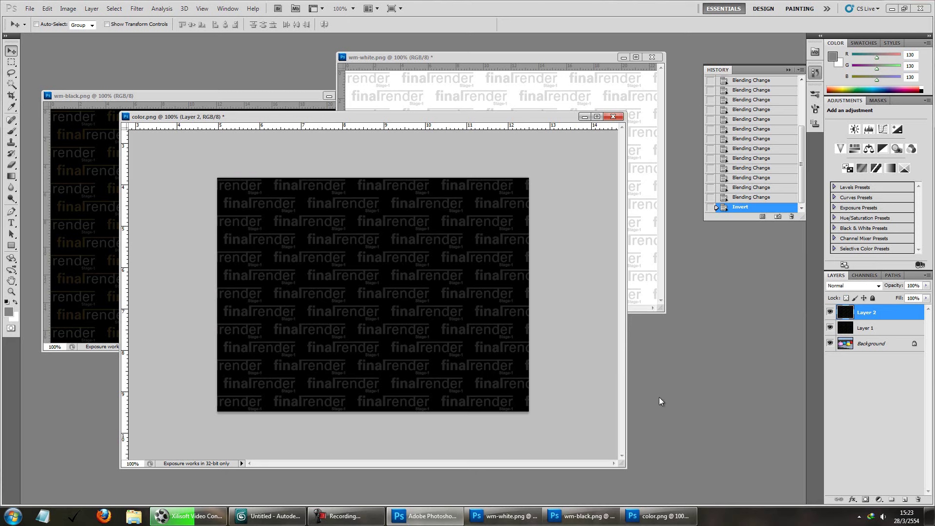
{"action": "left_click", "coordinate": [863, 287]}
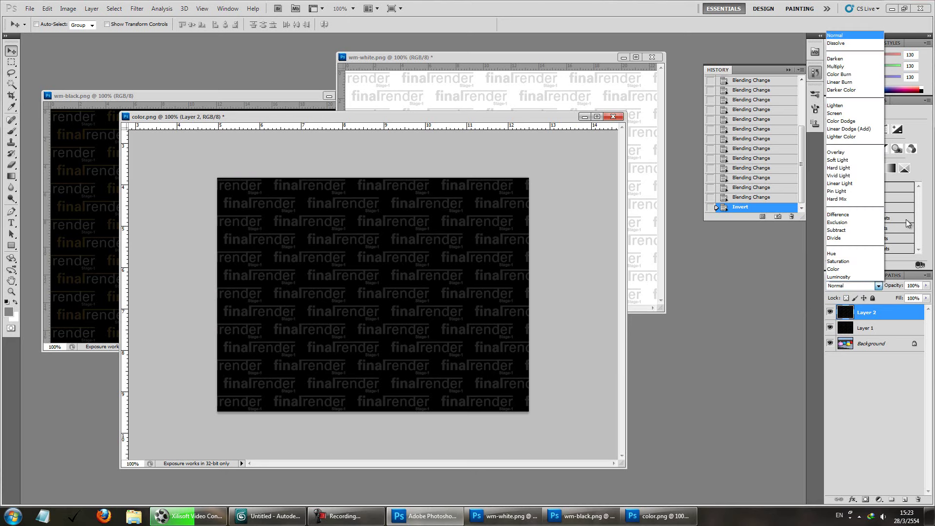
{"action": "left_click", "coordinate": [861, 122]}
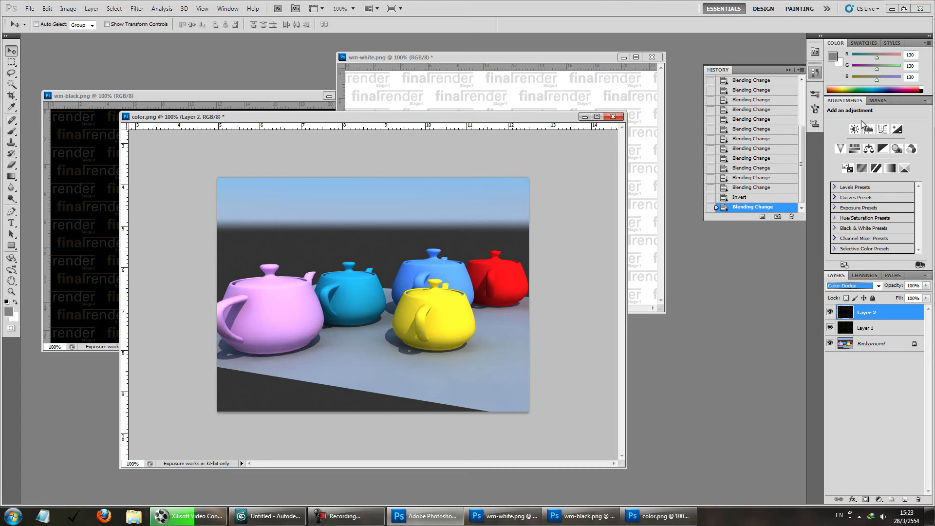
{"action": "left_click", "coordinate": [829, 312]}
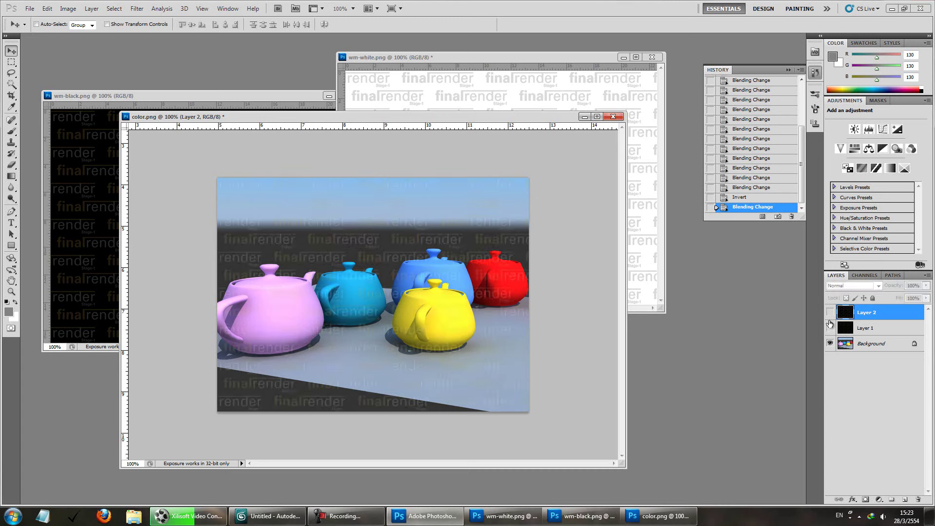
{"action": "left_click", "coordinate": [830, 328]}
{"action": "left_click", "coordinate": [830, 312]}
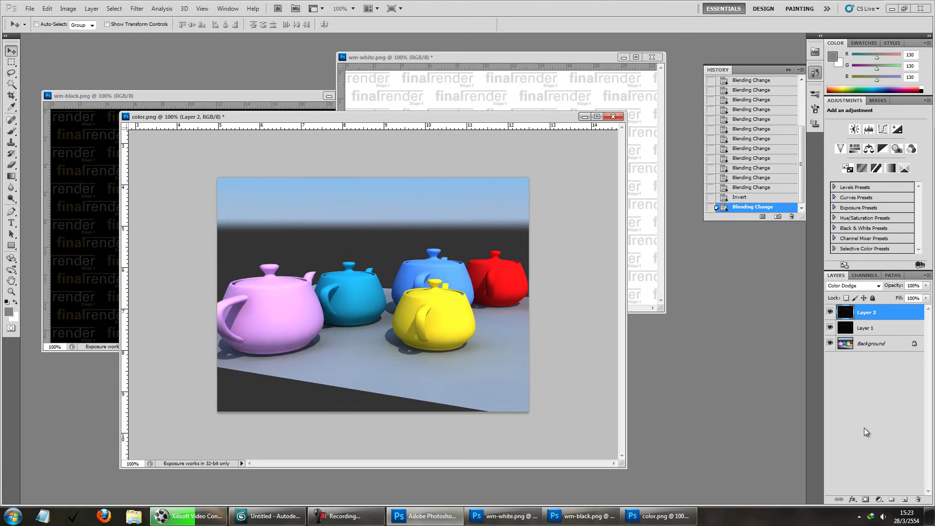
Launch NukeX 6.2v2 and start with an empty script instead of restoring the autosaved one.
{"action": "left_click", "coordinate": [12, 516]}
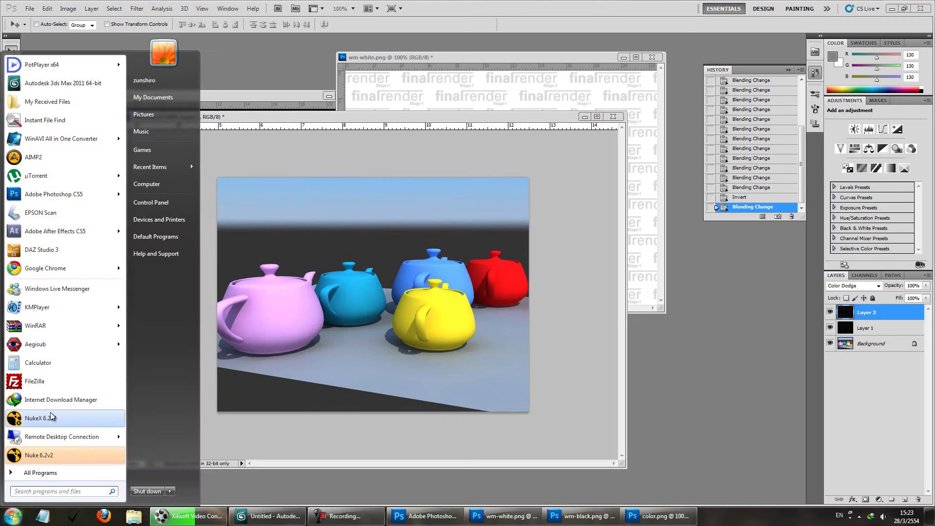
{"action": "left_click", "coordinate": [39, 418]}
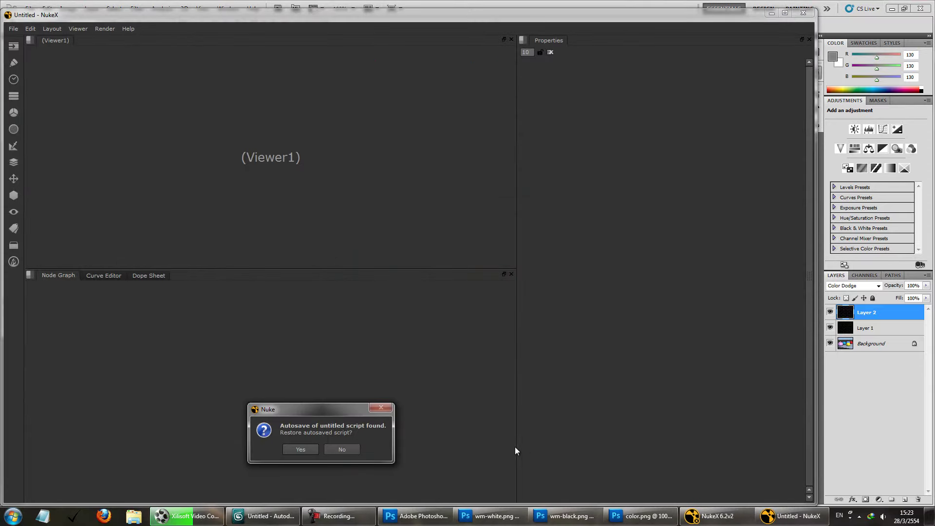
{"action": "left_click", "coordinate": [342, 450]}
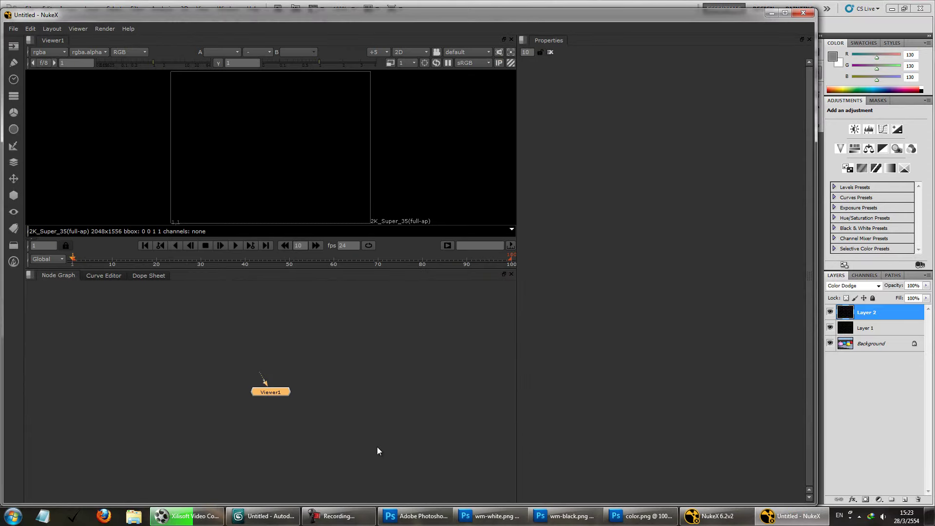
Read color.png, wm-black.png and wm-white.png from C:/test into the node graph.
{"action": "middle_click_drag", "start_coordinate": [372, 434], "coordinate": [410, 450]}
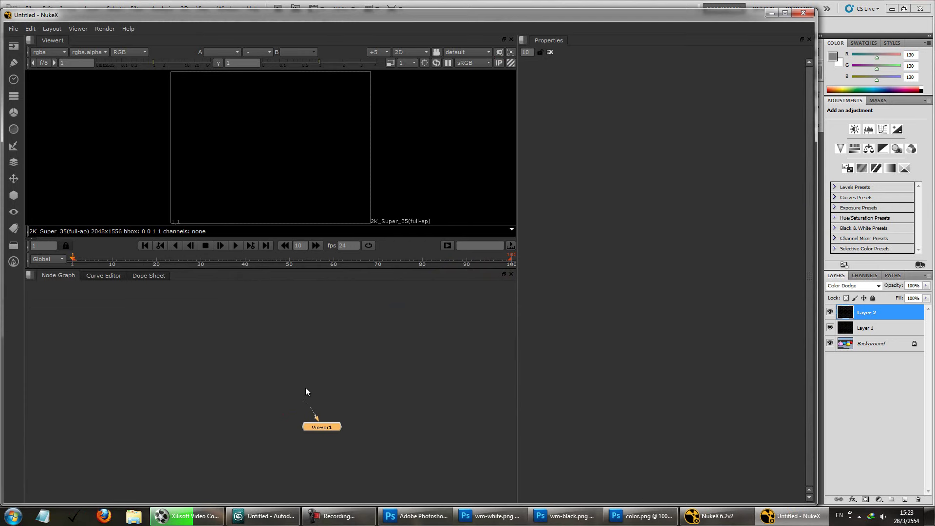
{"action": "key", "text": "r"}
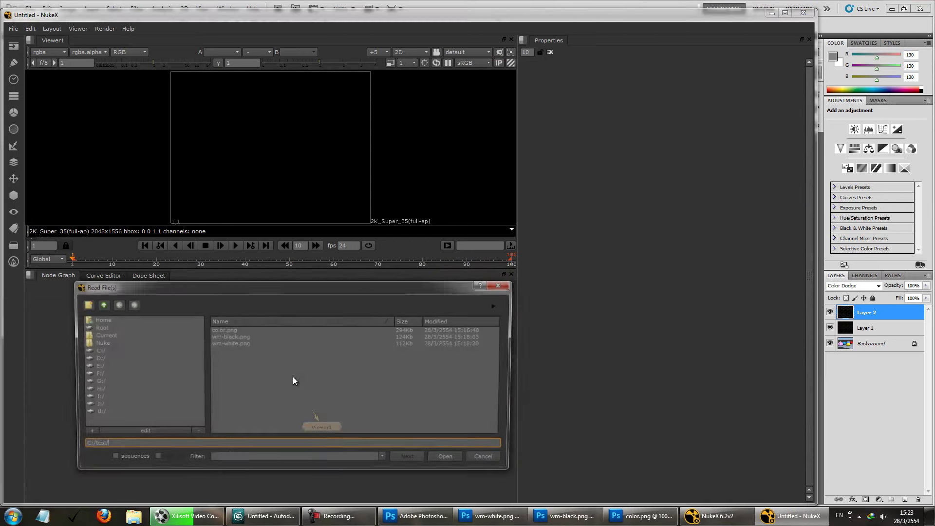
{"action": "left_click_drag", "start_coordinate": [229, 330], "coordinate": [244, 347]}
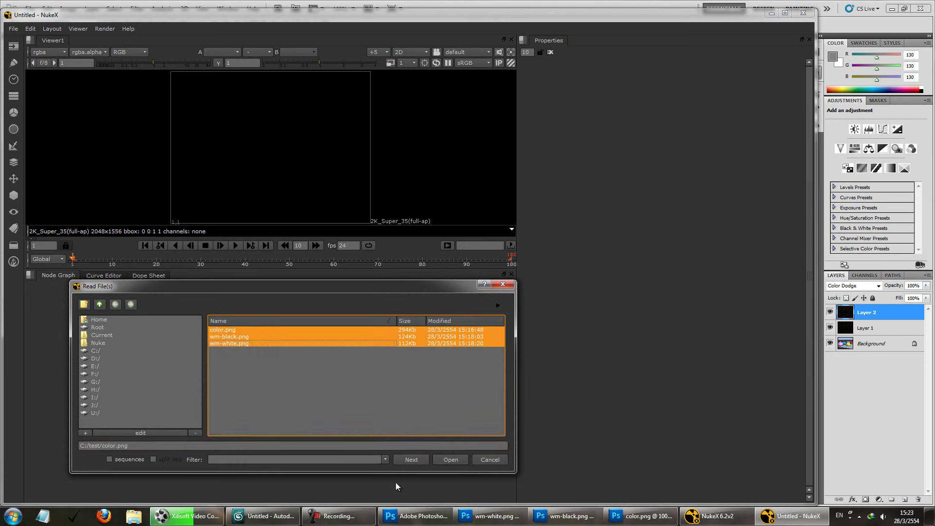
{"action": "left_click", "coordinate": [451, 460]}
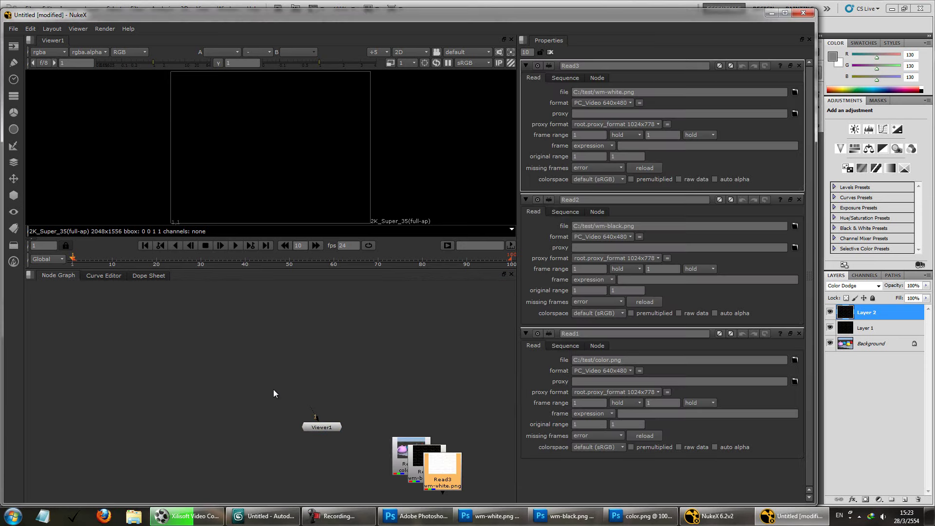
Arrange the Read nodes with wm-white.png above wm-black.png and color.png lowest, keeping Viewer1 apart to their right.
{"action": "left_click_drag", "start_coordinate": [444, 481], "coordinate": [200, 362]}
{"action": "left_click_drag", "start_coordinate": [418, 451], "coordinate": [127, 416]}
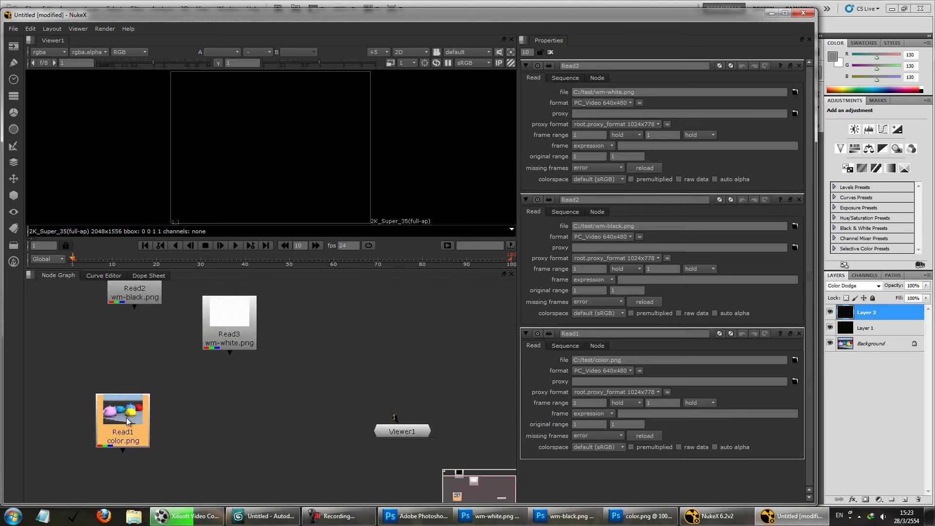
{"action": "middle_click_drag", "start_coordinate": [127, 418], "coordinate": [372, 448]}
{"action": "left_click_drag", "start_coordinate": [366, 434], "coordinate": [364, 439]}
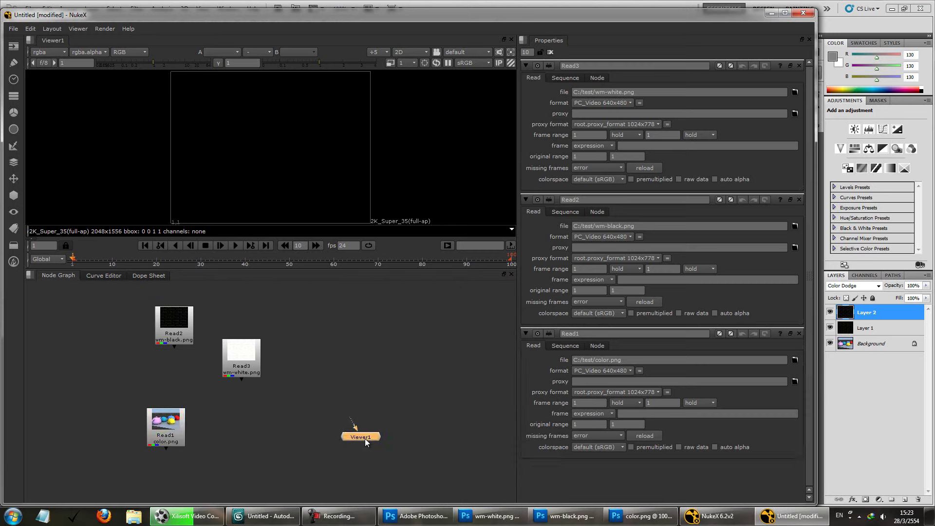
{"action": "left_click_drag", "start_coordinate": [240, 359], "coordinate": [271, 332]}
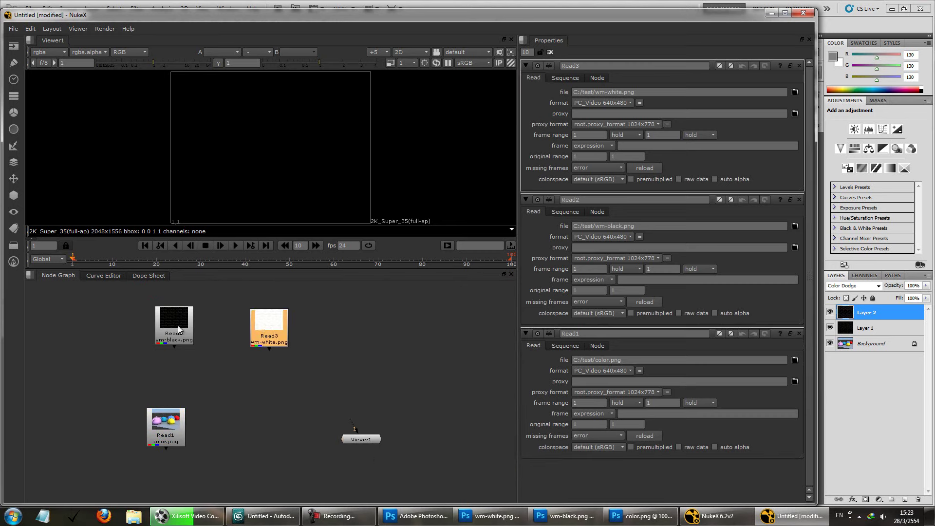
{"action": "left_click_drag", "start_coordinate": [178, 327], "coordinate": [197, 364]}
{"action": "left_click_drag", "start_coordinate": [276, 340], "coordinate": [224, 320]}
{"action": "left_click_drag", "start_coordinate": [199, 351], "coordinate": [210, 366]}
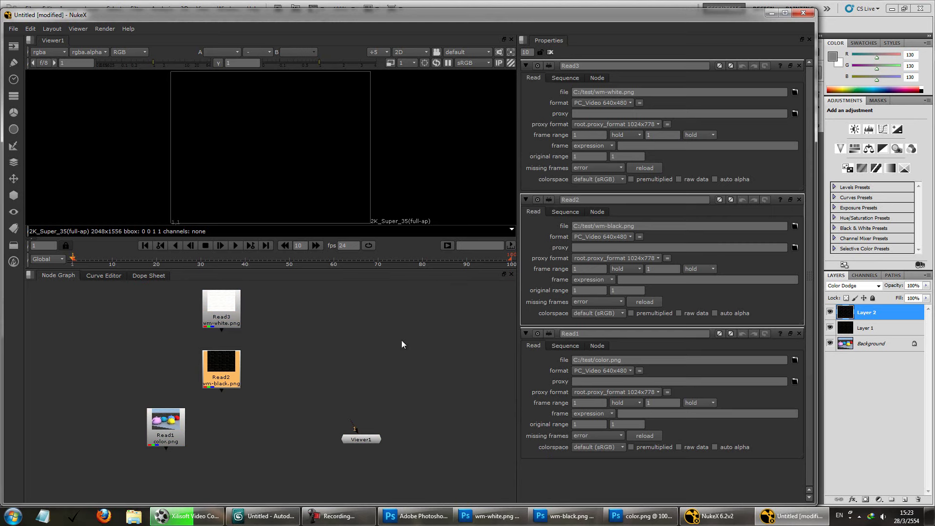
Add a Merge node that combines the wm-white.png and wm-black.png Read nodes.
{"action": "left_click_drag", "start_coordinate": [302, 294], "coordinate": [219, 316]}
{"action": "key", "text": "m"}
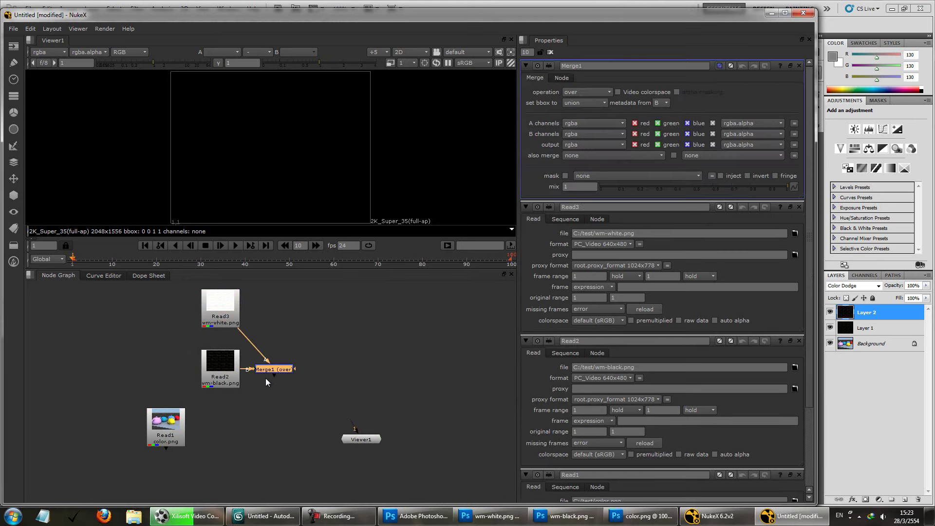
Set the operation of the Merge combining wm-white.png and wm-black.png to difference and show its output in Viewer1.
{"action": "left_click_drag", "start_coordinate": [268, 370], "coordinate": [298, 360]}
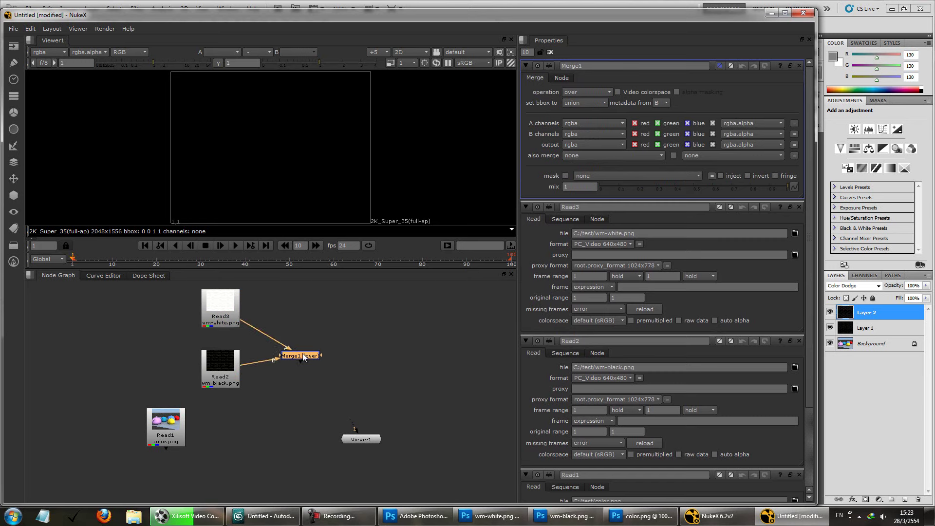
{"action": "left_click", "coordinate": [608, 92]}
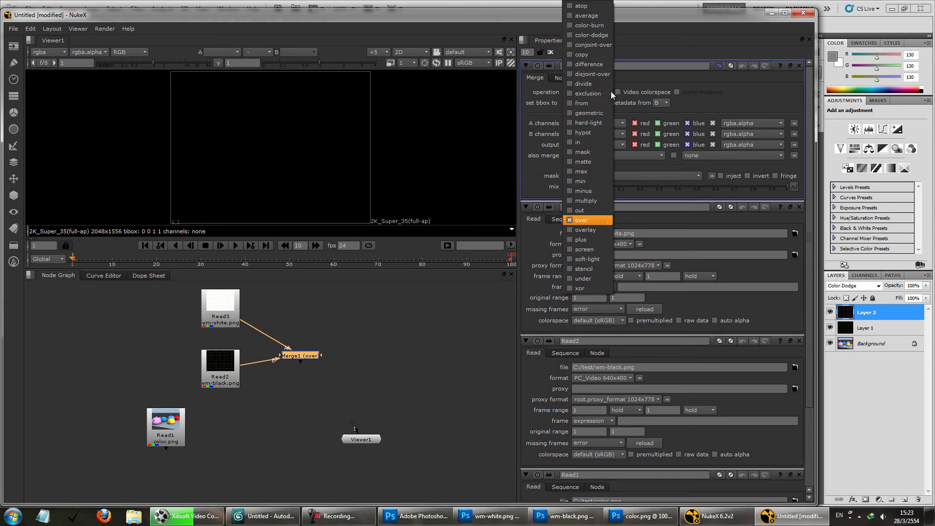
{"action": "left_click", "coordinate": [574, 64]}
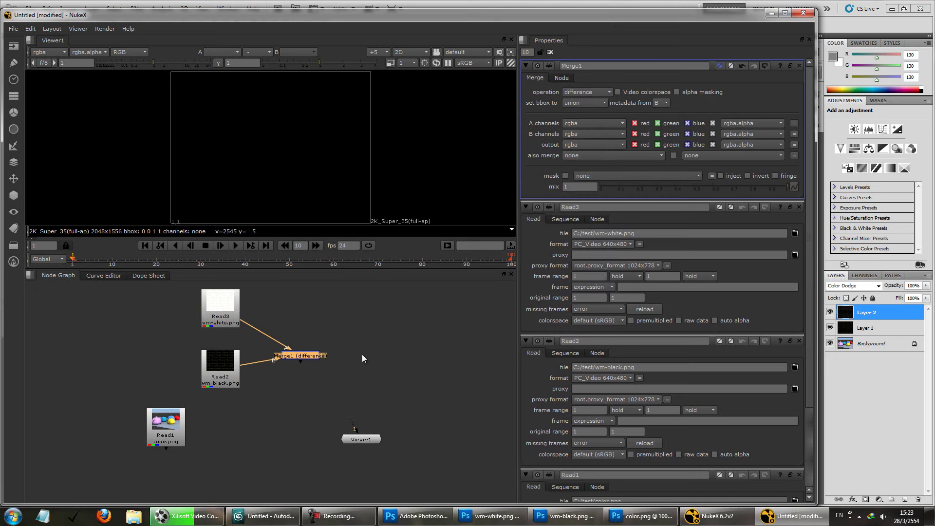
{"action": "key", "text": "1"}
{"action": "scroll", "coordinate": [296, 188], "scroll_direction": "up", "scroll_amount": 4}
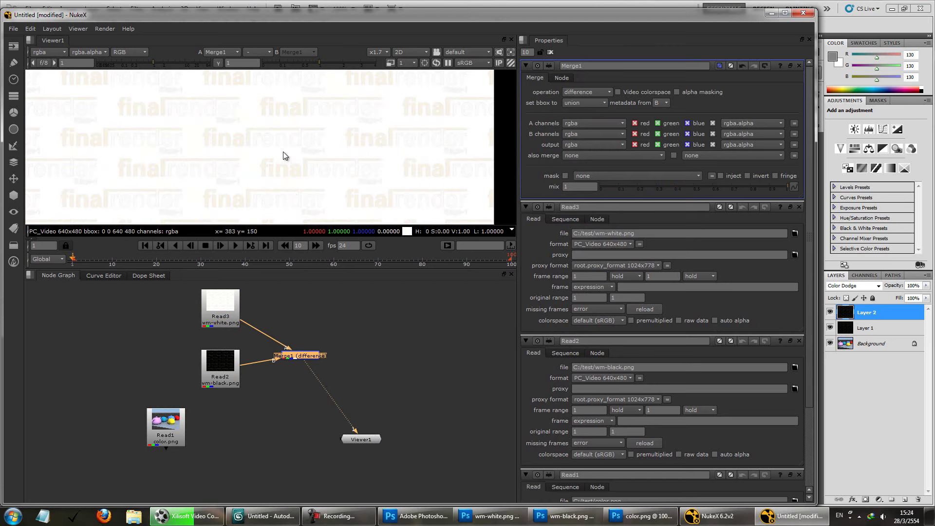
{"action": "scroll", "coordinate": [340, 357], "scroll_direction": "down", "scroll_amount": 3}
{"action": "scroll", "coordinate": [340, 358], "scroll_direction": "up", "scroll_amount": 2}
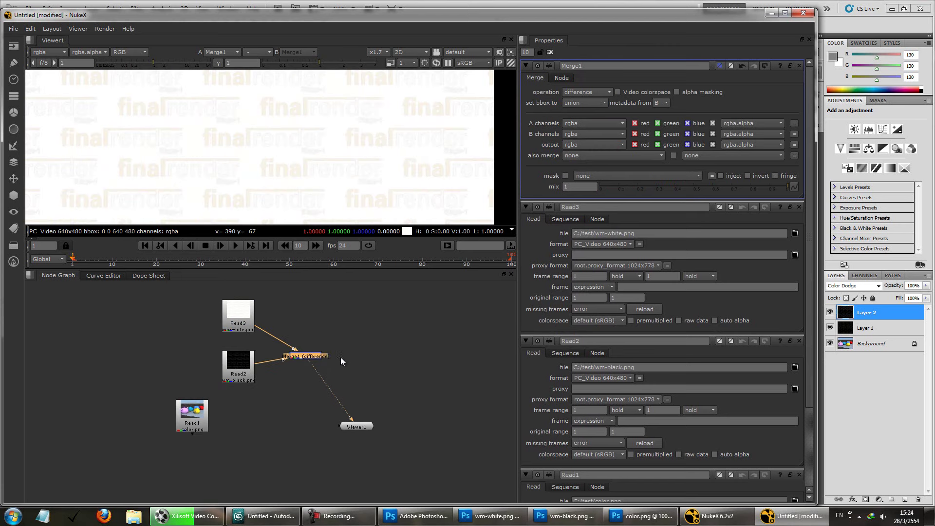
Enable Video colorspace on the difference Merge of wm-white.png and wm-black.png.
{"action": "left_click", "coordinate": [618, 93]}
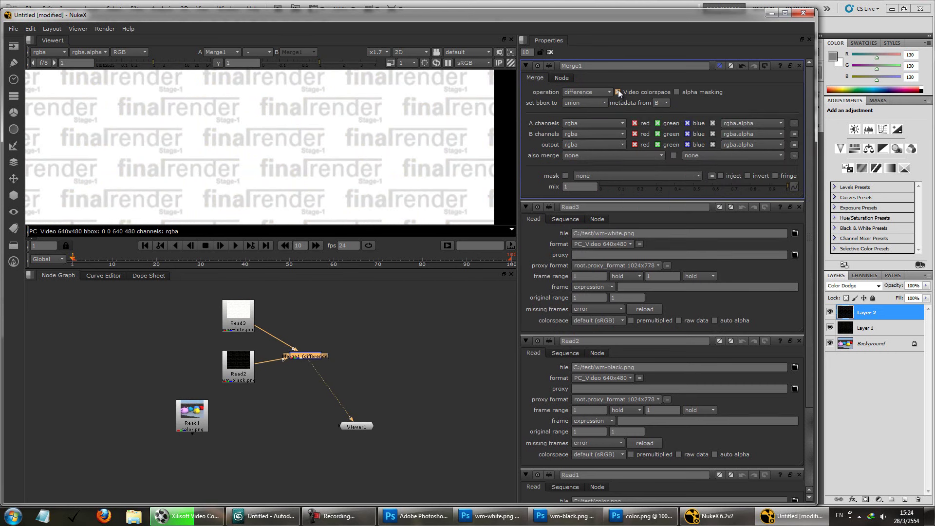
{"action": "scroll", "coordinate": [384, 130], "scroll_direction": "down", "scroll_amount": 2}
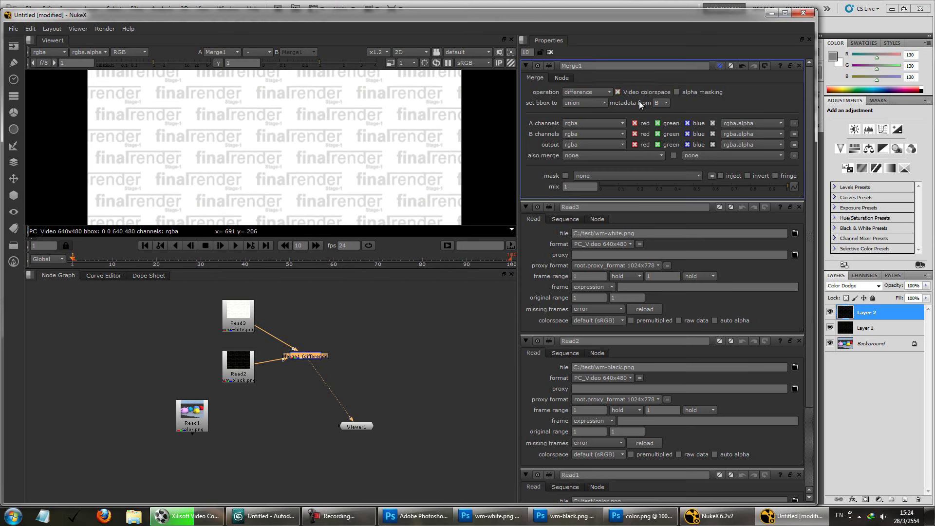
{"action": "mouse_move", "coordinate": [625, 92]}
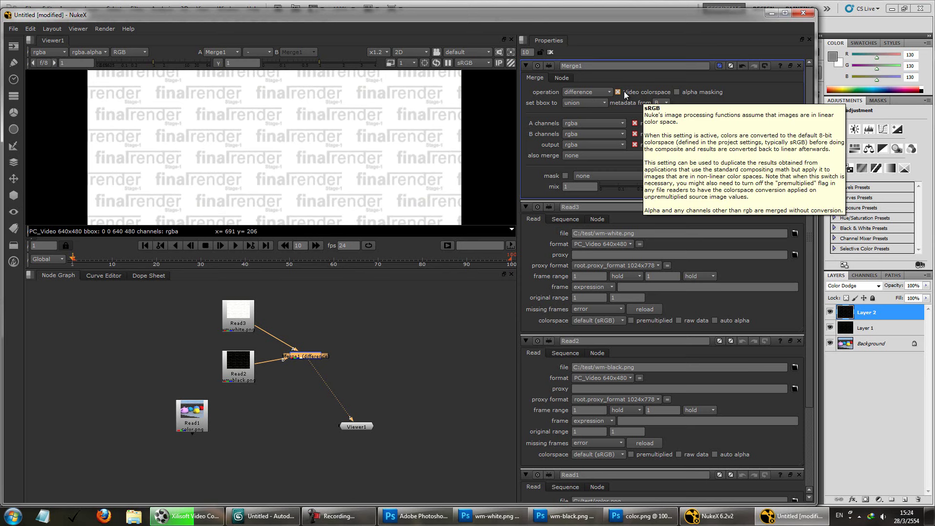
{"action": "scroll", "coordinate": [404, 173], "scroll_direction": "down", "scroll_amount": 2}
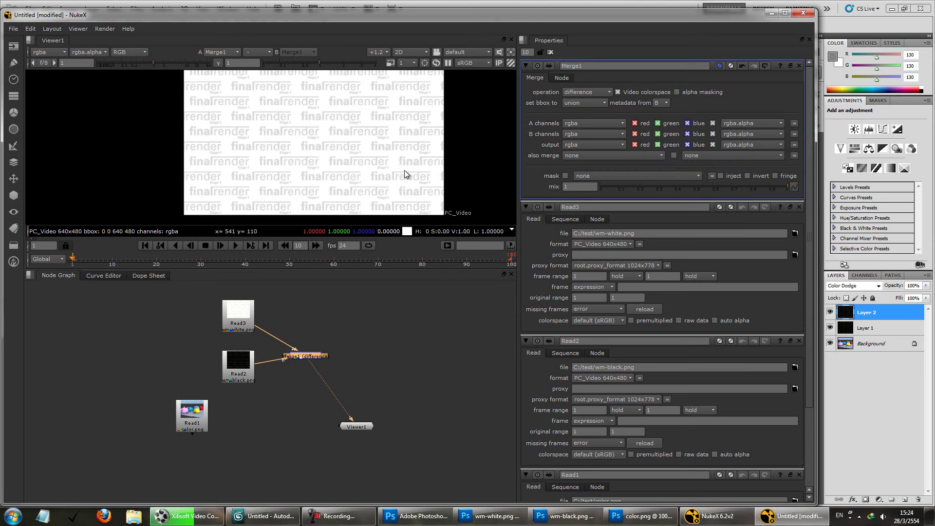
Align the three Read nodes in one column, with wm-white.png above wm-black.png and color.png lowest.
{"action": "left_click_drag", "start_coordinate": [191, 418], "coordinate": [199, 438]}
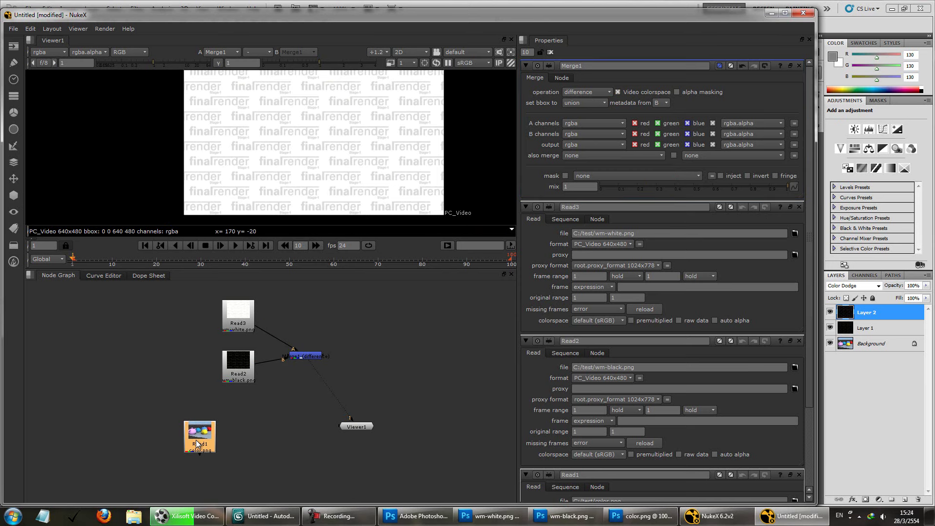
{"action": "left_click_drag", "start_coordinate": [238, 378], "coordinate": [193, 376]}
{"action": "left_click_drag", "start_coordinate": [236, 319], "coordinate": [191, 314]}
{"action": "left_click_drag", "start_coordinate": [213, 436], "coordinate": [205, 437]}
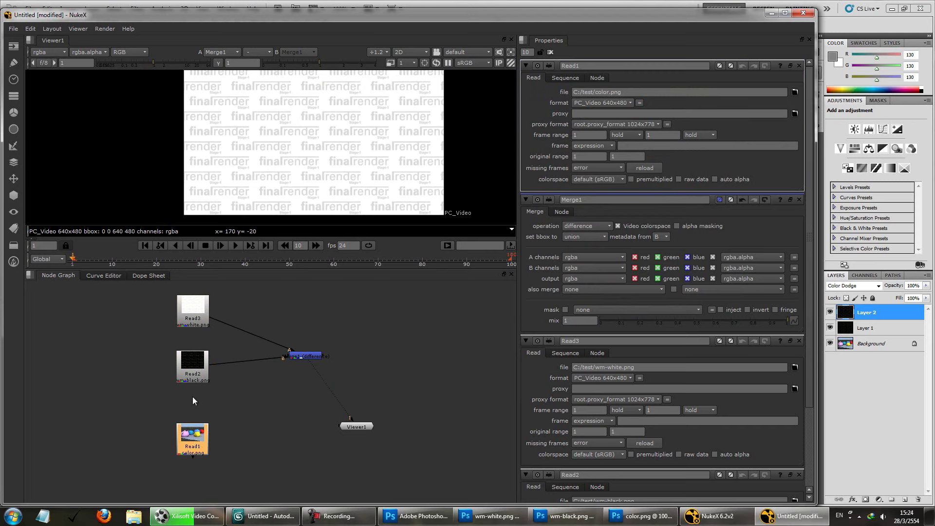
Add a second Merge node that combines the wm-black.png and color.png Read nodes, and connect Viewer1 to it.
{"action": "left_click", "coordinate": [237, 408]}
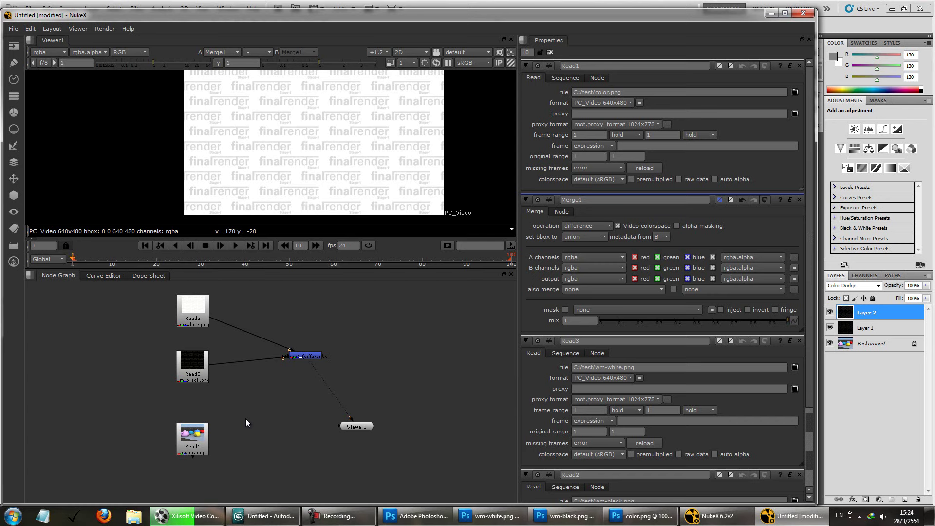
{"action": "key", "text": "m"}
{"action": "left_click_drag", "start_coordinate": [243, 412], "coordinate": [195, 441]}
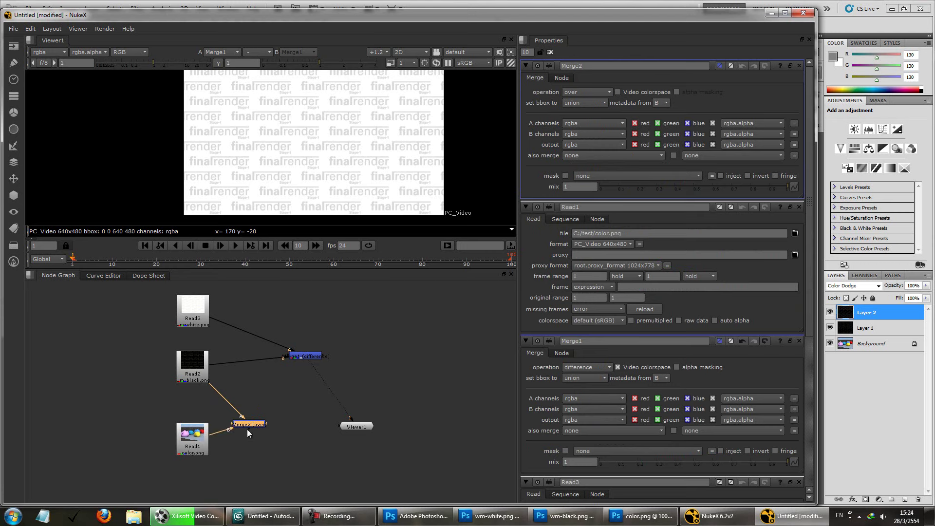
{"action": "mouse_move", "coordinate": [352, 420]}
{"action": "left_mouse_down"}
{"action": "mouse_move", "coordinate": [285, 430]}
{"action": "mouse_move", "coordinate": [341, 405]}
{"action": "left_mouse_up"}
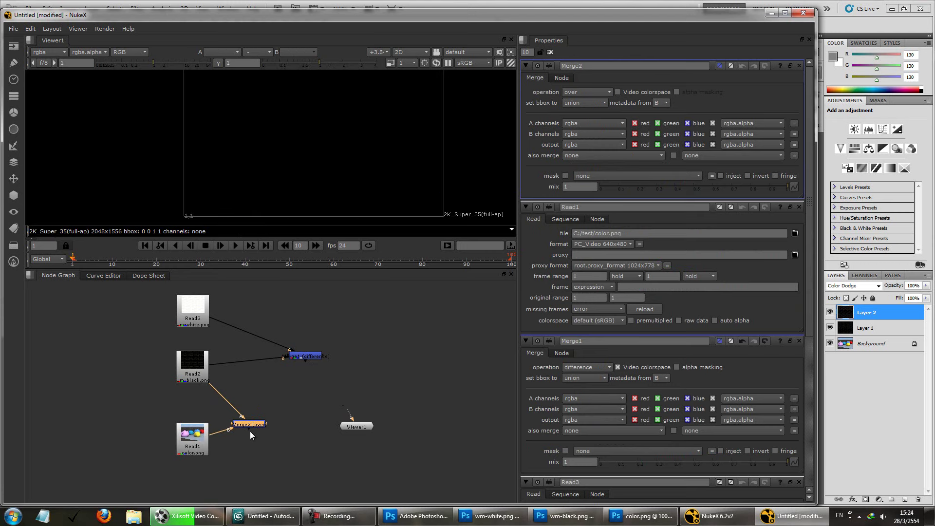
{"action": "left_click_drag", "start_coordinate": [252, 428], "coordinate": [372, 428]}
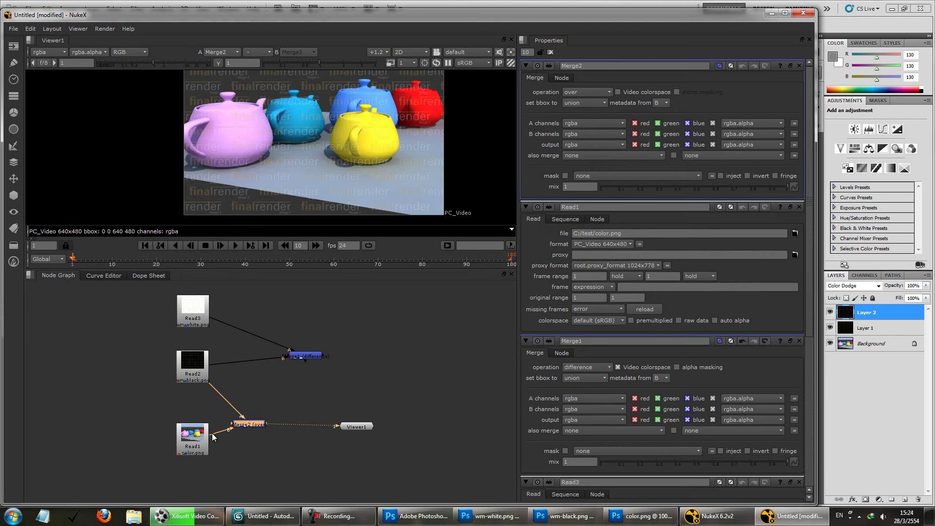
Set the second Merge node's operation to difference with Video colorspace enabled.
{"action": "left_click", "coordinate": [608, 94]}
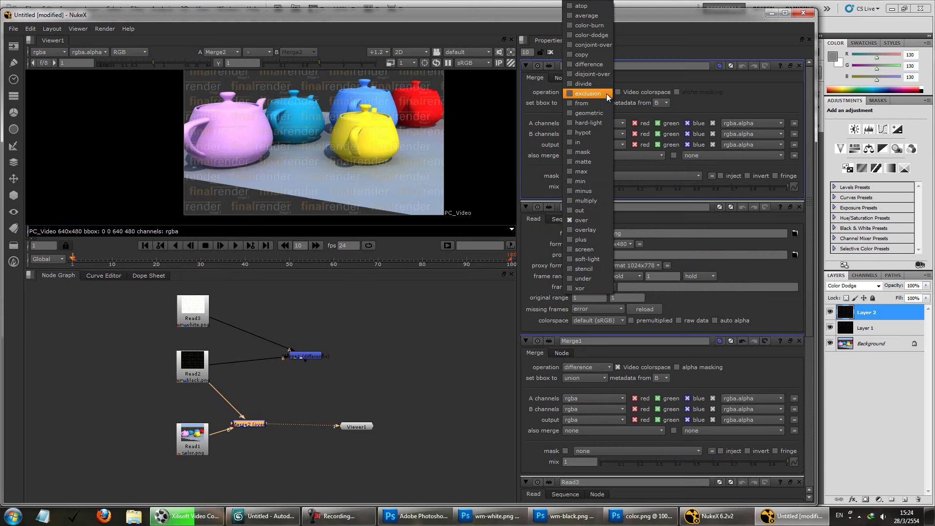
{"action": "left_click", "coordinate": [572, 64]}
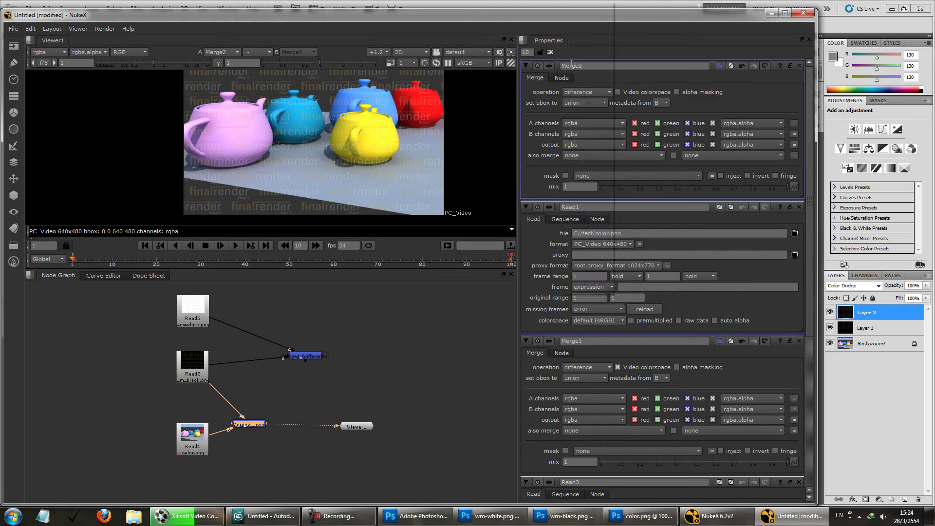
{"action": "left_click", "coordinate": [617, 92]}
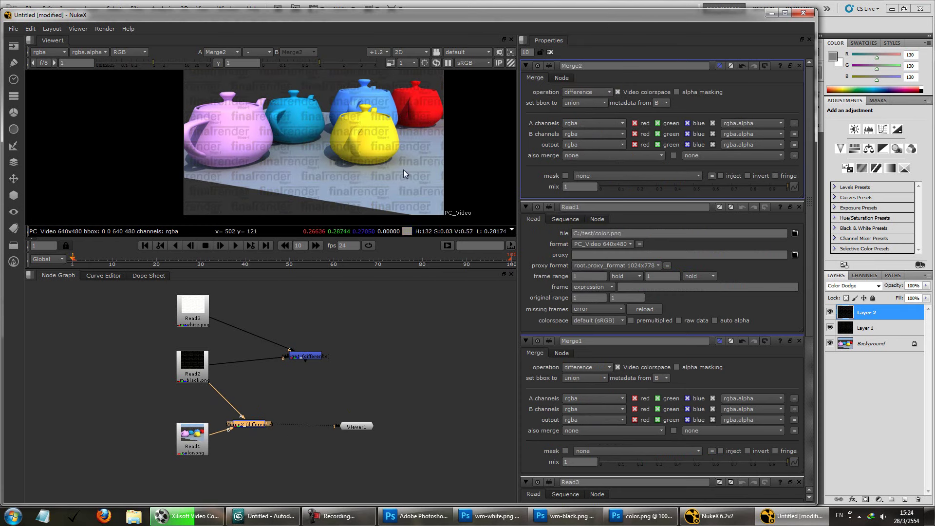
{"action": "scroll", "coordinate": [349, 139], "scroll_direction": "up", "scroll_amount": 1}
{"action": "scroll", "coordinate": [341, 156], "scroll_direction": "down", "scroll_amount": 1}
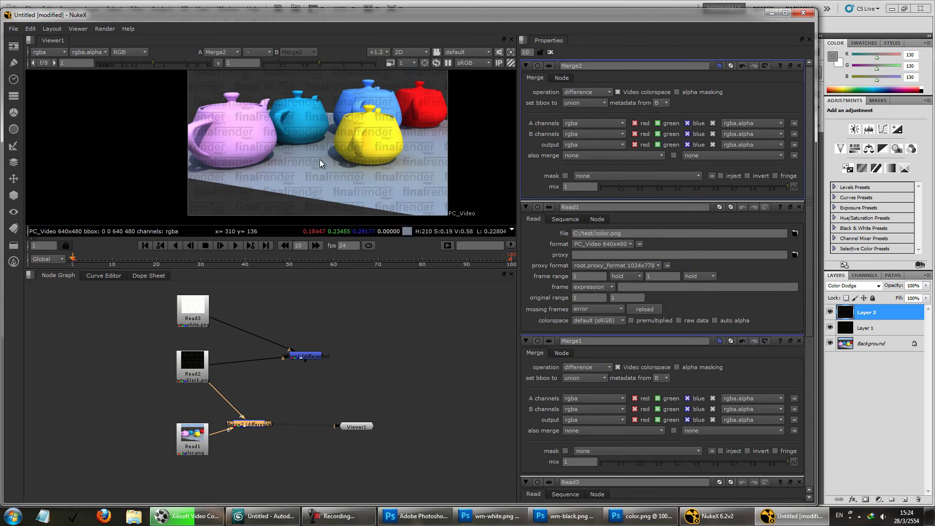
Make room in the graph, add a third Merge node that combines the two difference Merges, and connect Viewer1 to it.
{"action": "left_click_drag", "start_coordinate": [357, 432], "coordinate": [392, 436]}
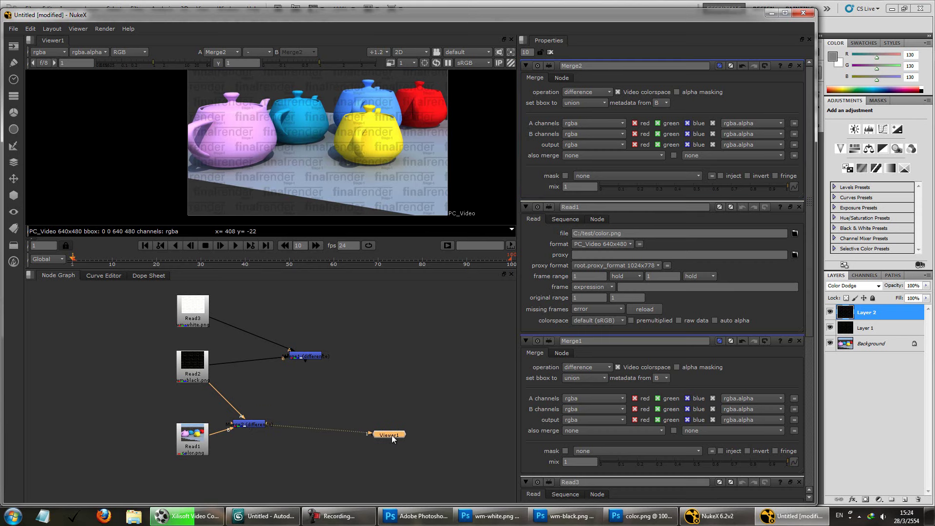
{"action": "left_click_drag", "start_coordinate": [261, 425], "coordinate": [287, 426]}
{"action": "left_click", "coordinate": [330, 393]}
{"action": "key", "text": "m"}
{"action": "left_click_drag", "start_coordinate": [333, 394], "coordinate": [331, 404]}
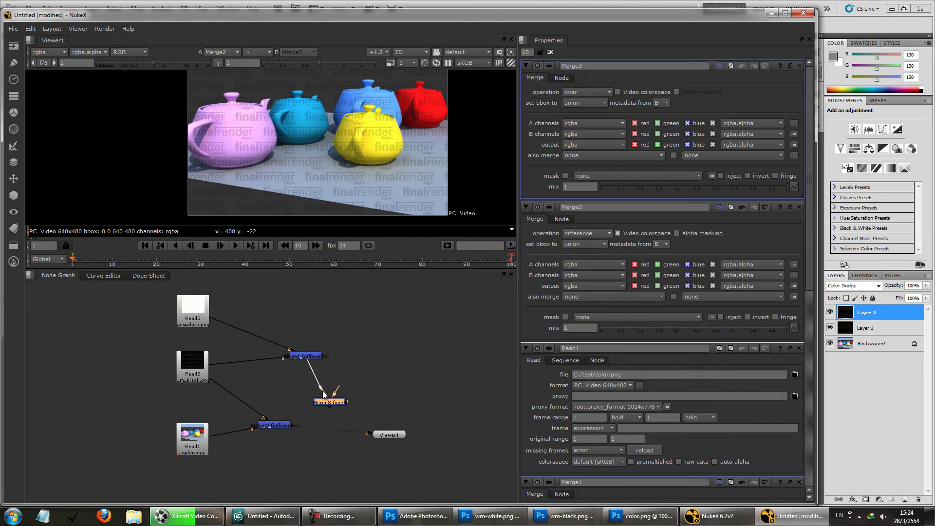
{"action": "left_click_drag", "start_coordinate": [372, 435], "coordinate": [339, 404]}
{"action": "left_click_drag", "start_coordinate": [302, 361], "coordinate": [348, 397]}
{"action": "key", "text": "1"}
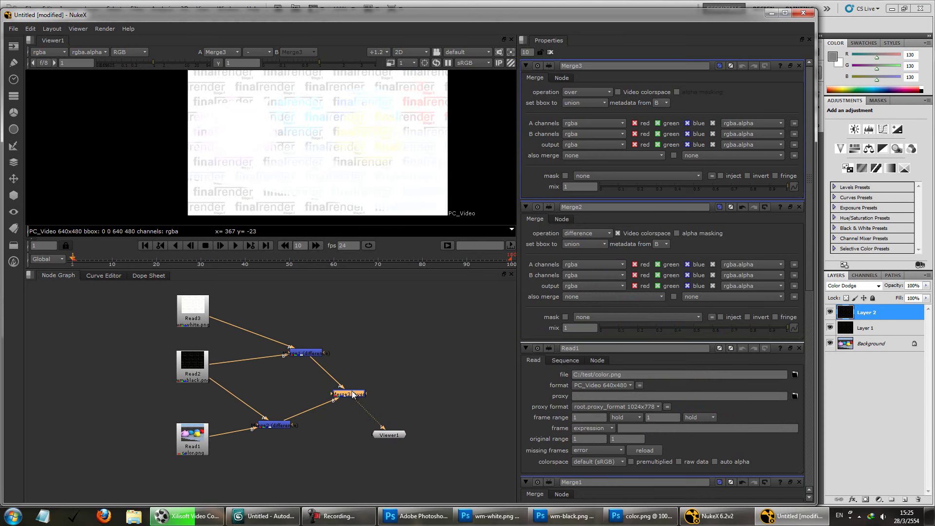
Try the divide operation on the third Merge node and replace it with color-dodge.
{"action": "left_click", "coordinate": [592, 91]}
{"action": "left_click", "coordinate": [583, 83]}
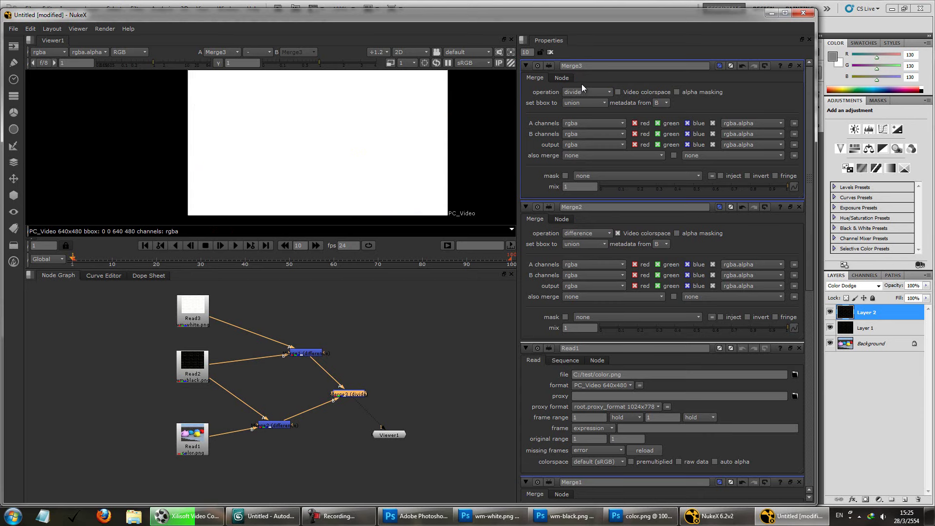
{"action": "left_click", "coordinate": [584, 92]}
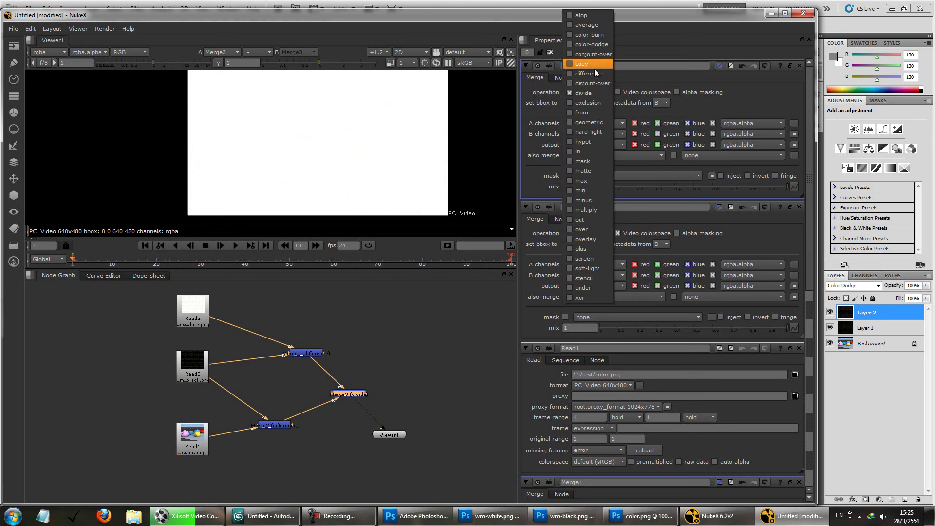
{"action": "left_click", "coordinate": [596, 44]}
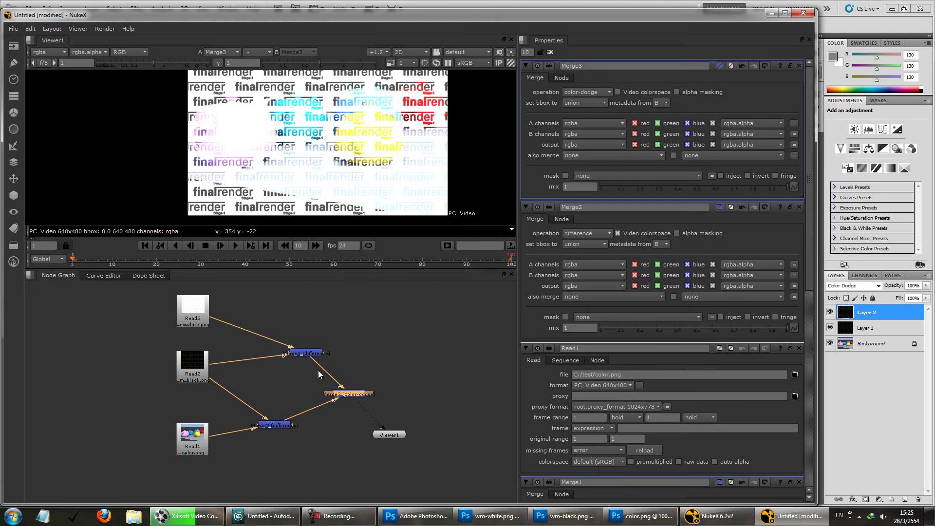
Add an Invert node fed by the difference Merge of wm-white.png and wm-black.png, detaching that Merge from the color-dodge Merge.
{"action": "left_click_drag", "start_coordinate": [347, 394], "coordinate": [346, 406]}
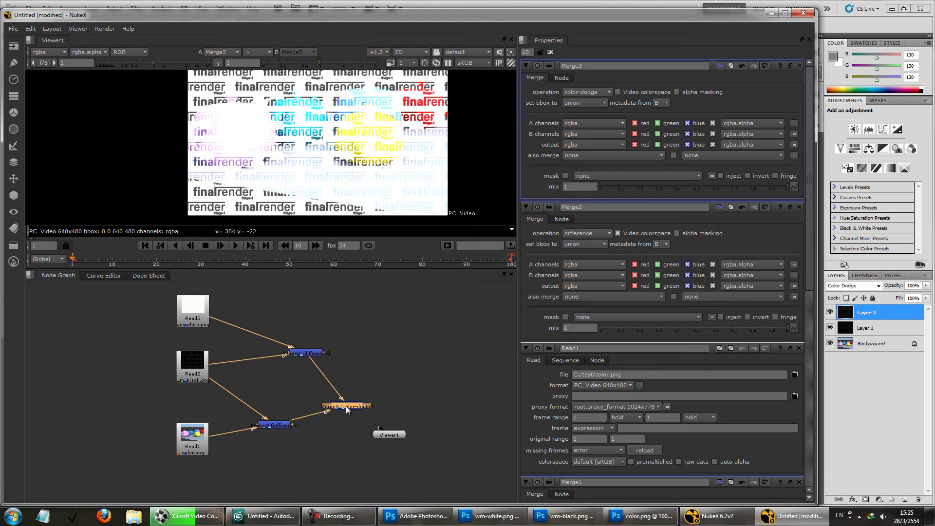
{"action": "left_click", "coordinate": [359, 363]}
{"action": "right_click", "coordinate": [365, 364]}
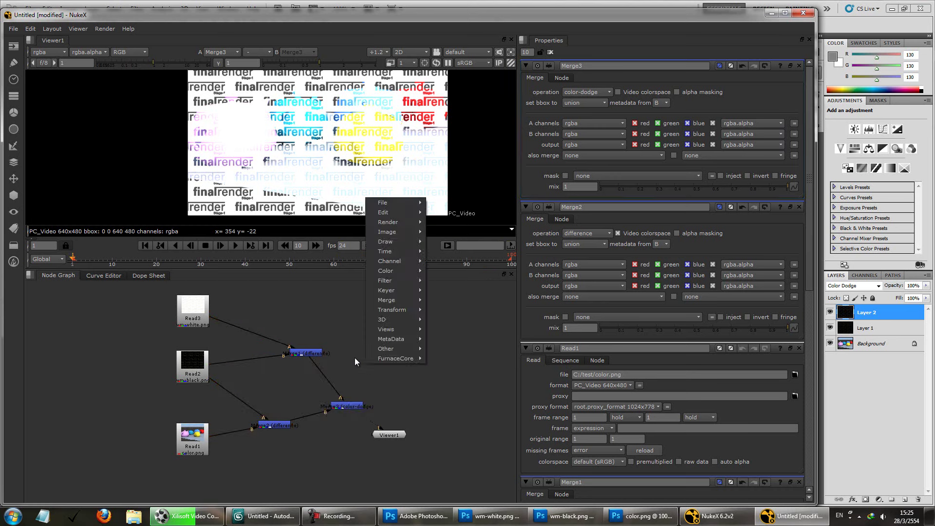
{"action": "mouse_move", "coordinate": [377, 287]}
{"action": "mouse_move", "coordinate": [390, 272]}
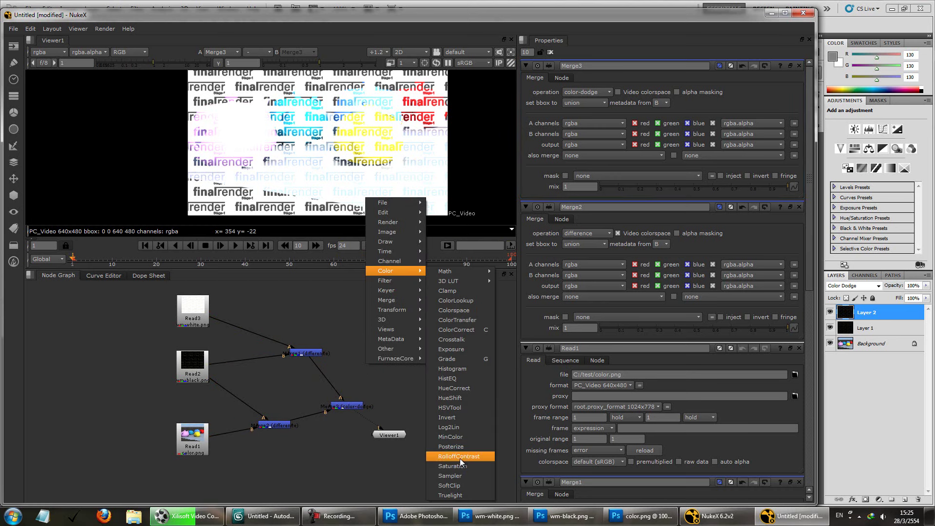
{"action": "left_click", "coordinate": [460, 417]}
{"action": "left_click_drag", "start_coordinate": [342, 400], "coordinate": [358, 366]}
{"action": "left_click", "coordinate": [309, 355]}
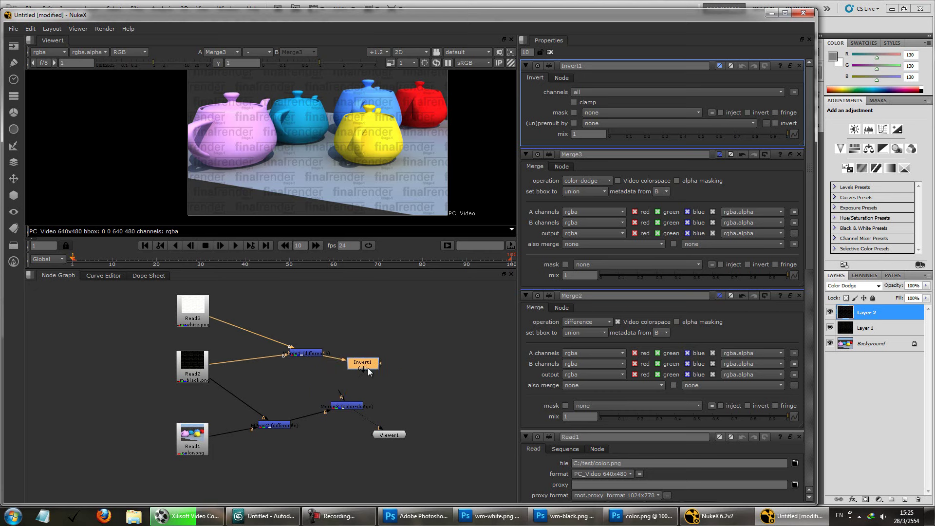
Preview the Invert node, feed it into the color-dodge Merge's A input, and show that Merge in Viewer1.
{"action": "left_click_drag", "start_coordinate": [376, 423], "coordinate": [346, 422]}
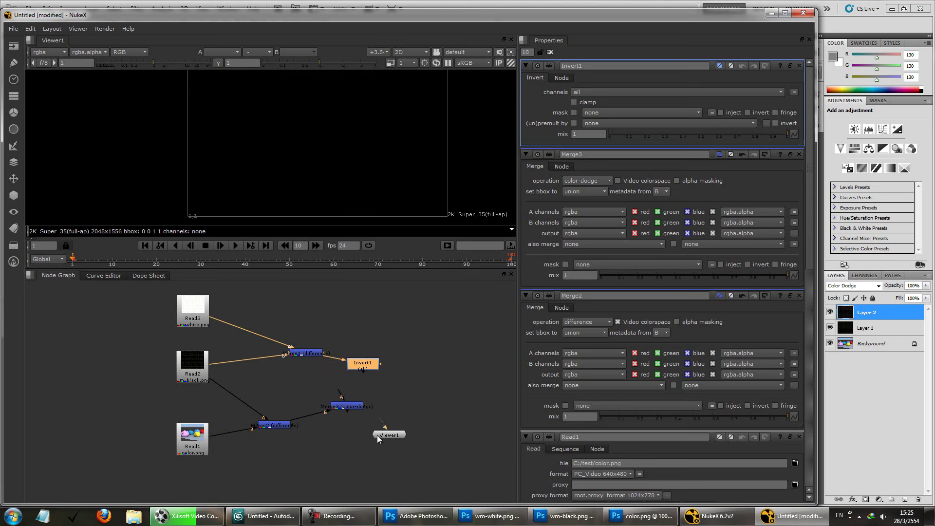
{"action": "key", "text": "1"}
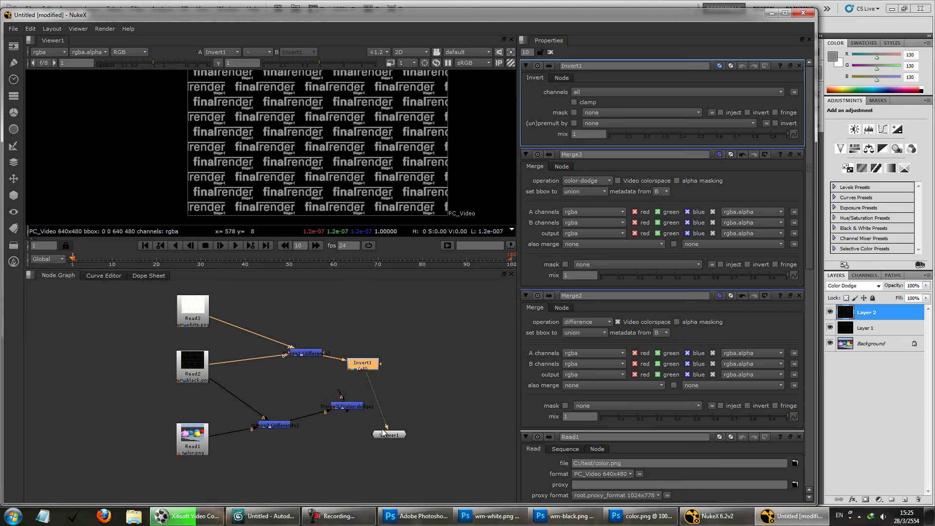
{"action": "mouse_move", "coordinate": [386, 428]}
{"action": "left_mouse_down"}
{"action": "mouse_move", "coordinate": [367, 400]}
{"action": "mouse_move", "coordinate": [347, 411]}
{"action": "mouse_move", "coordinate": [352, 401]}
{"action": "mouse_move", "coordinate": [383, 429]}
{"action": "left_mouse_up"}
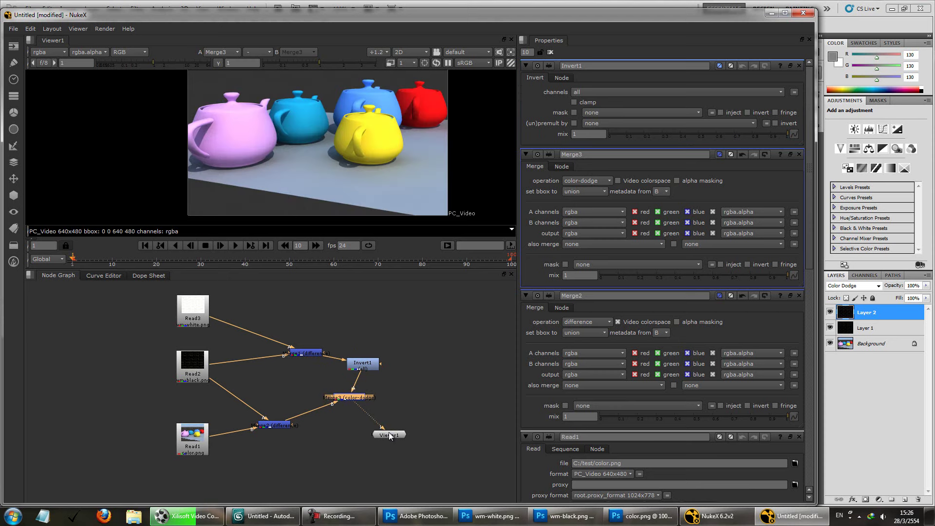
{"action": "scroll", "coordinate": [415, 172], "scroll_direction": "down", "scroll_amount": 2}
{"action": "scroll", "coordinate": [415, 171], "scroll_direction": "up", "scroll_amount": 1}
Move the two watermark Read nodes, their difference Merge and the Invert node up as a group, and align the color.png Read node below.
{"action": "left_click_drag", "start_coordinate": [125, 293], "coordinate": [322, 389]}
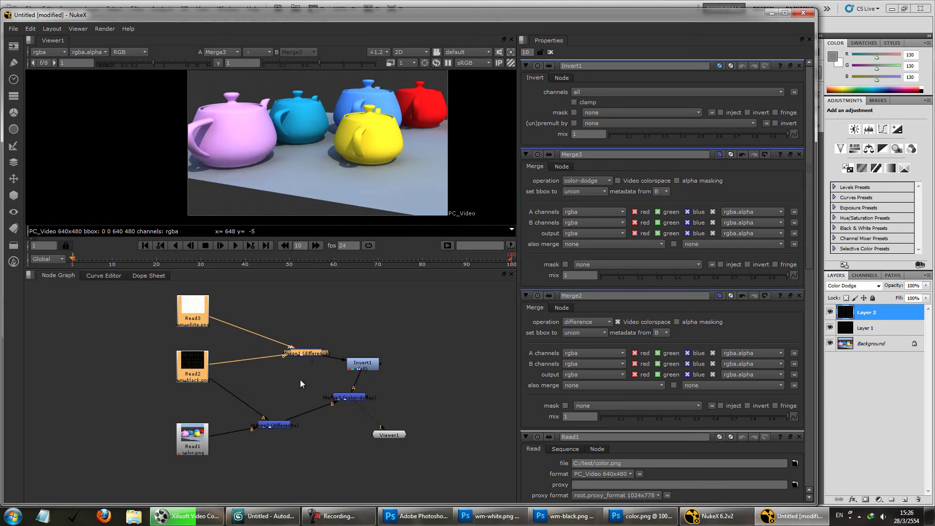
{"action": "left_click", "coordinate": [306, 355]}
{"action": "left_click_drag", "start_coordinate": [419, 294], "coordinate": [108, 388]}
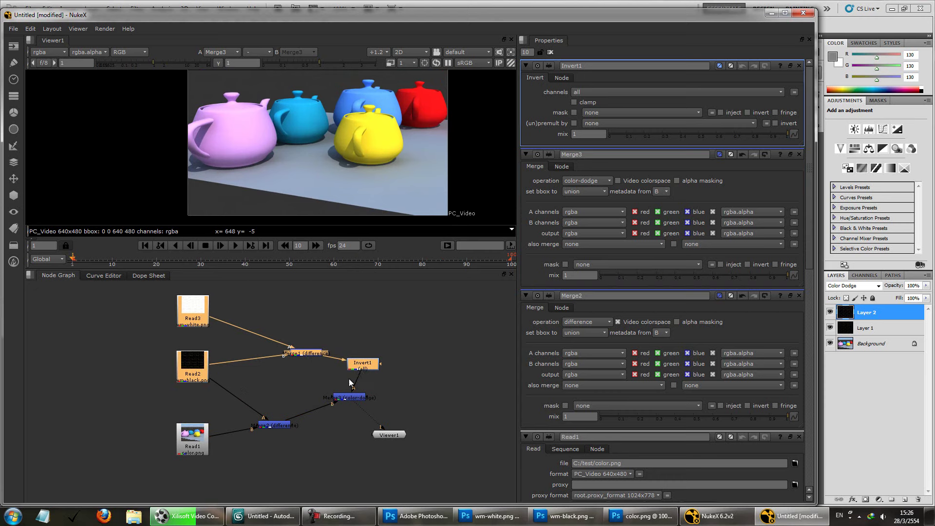
{"action": "left_click_drag", "start_coordinate": [362, 365], "coordinate": [359, 331]}
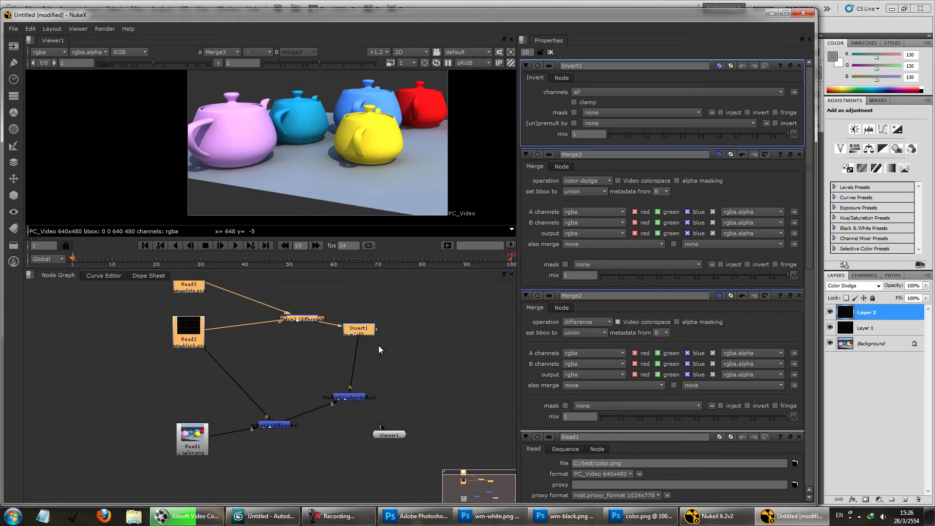
{"action": "middle_click_drag", "start_coordinate": [379, 349], "coordinate": [377, 382]}
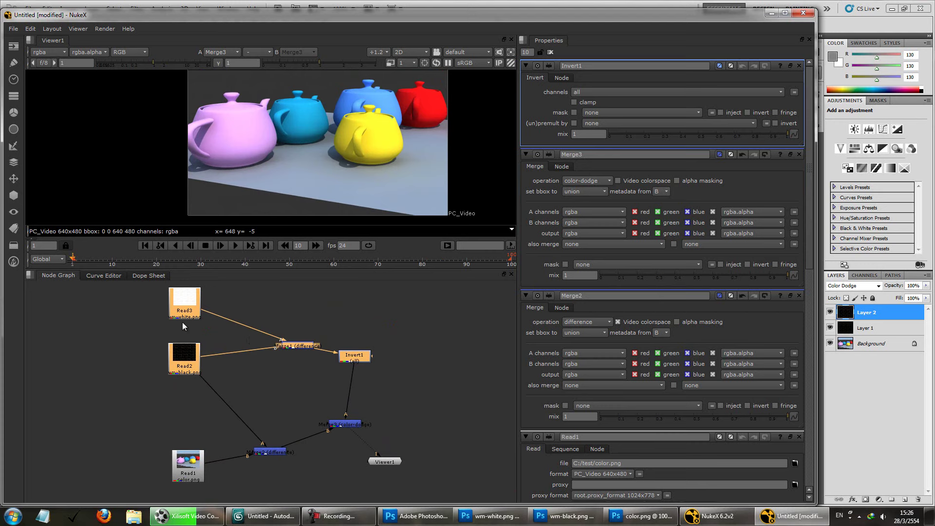
{"action": "left_click_drag", "start_coordinate": [183, 469], "coordinate": [179, 469]}
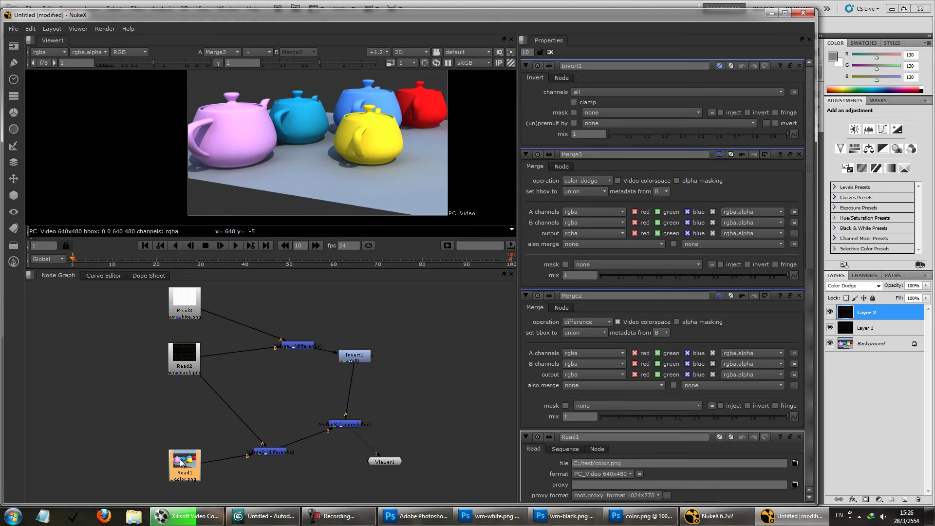